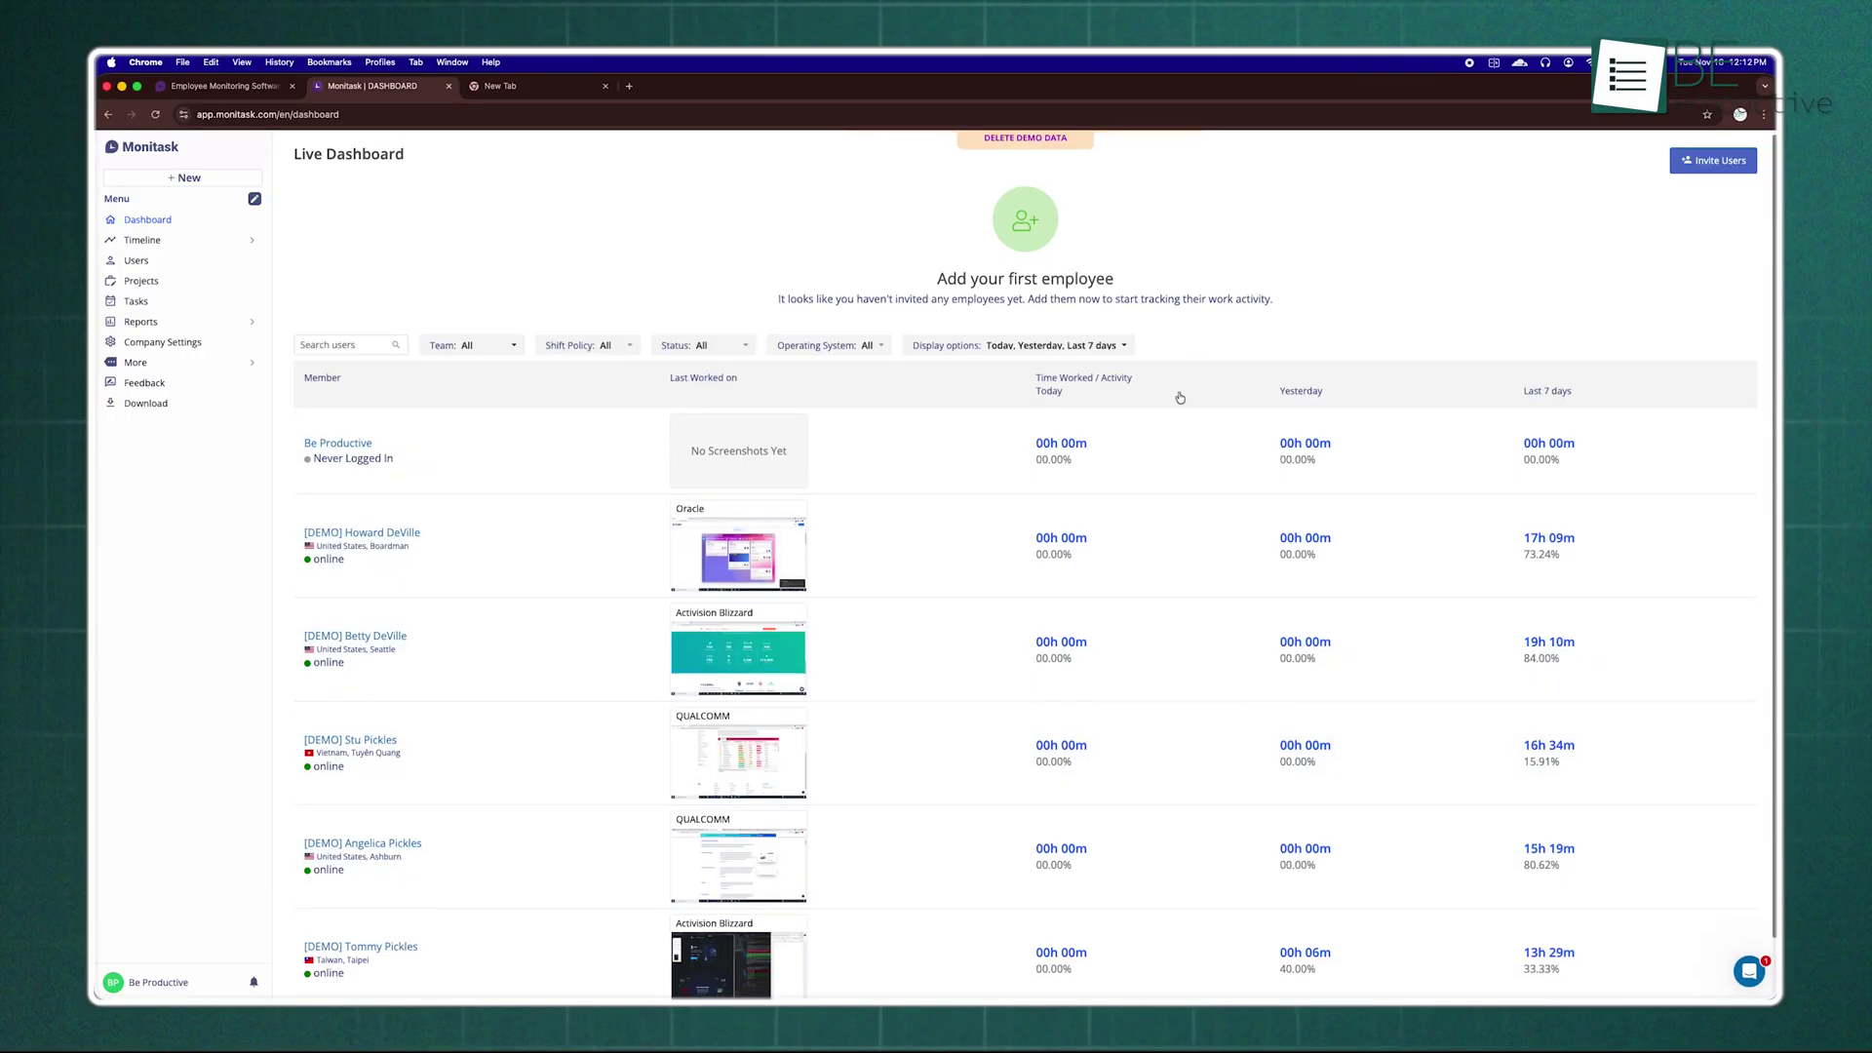
scroll(1179, 397, down, 2)
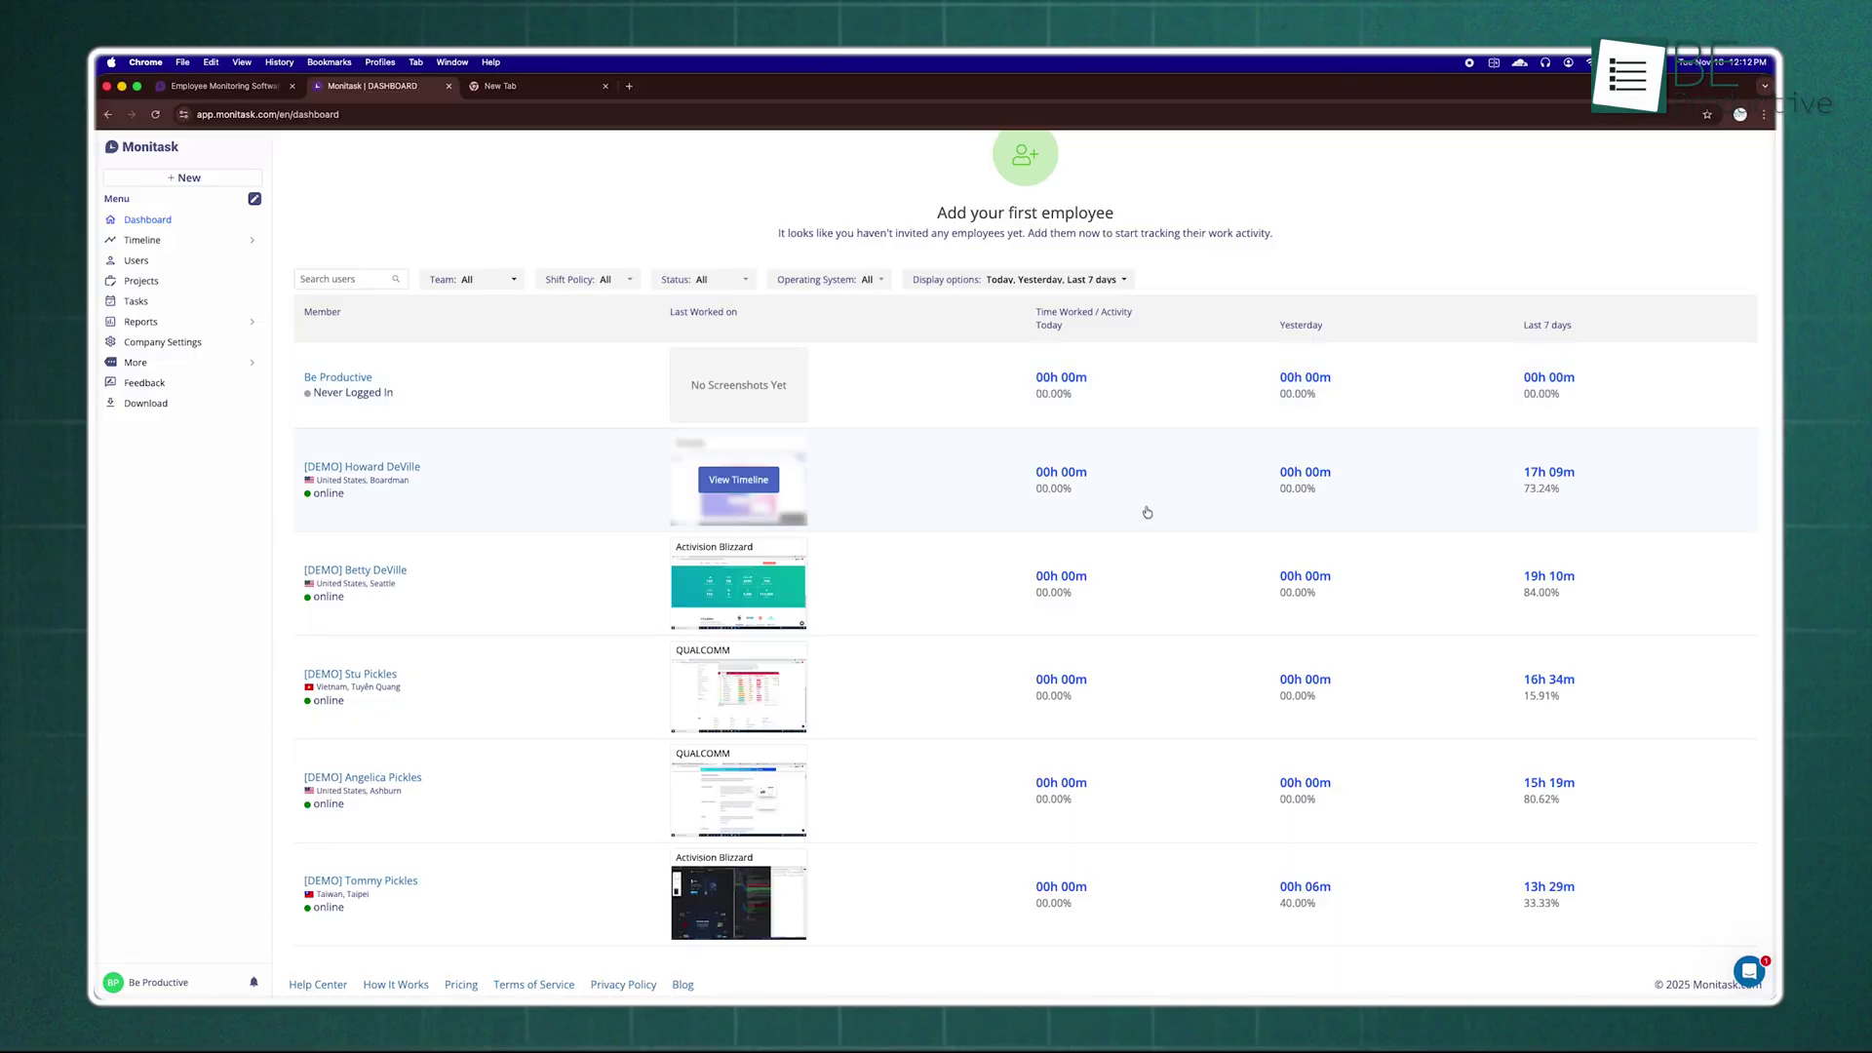
scroll(1147, 514, up, 2)
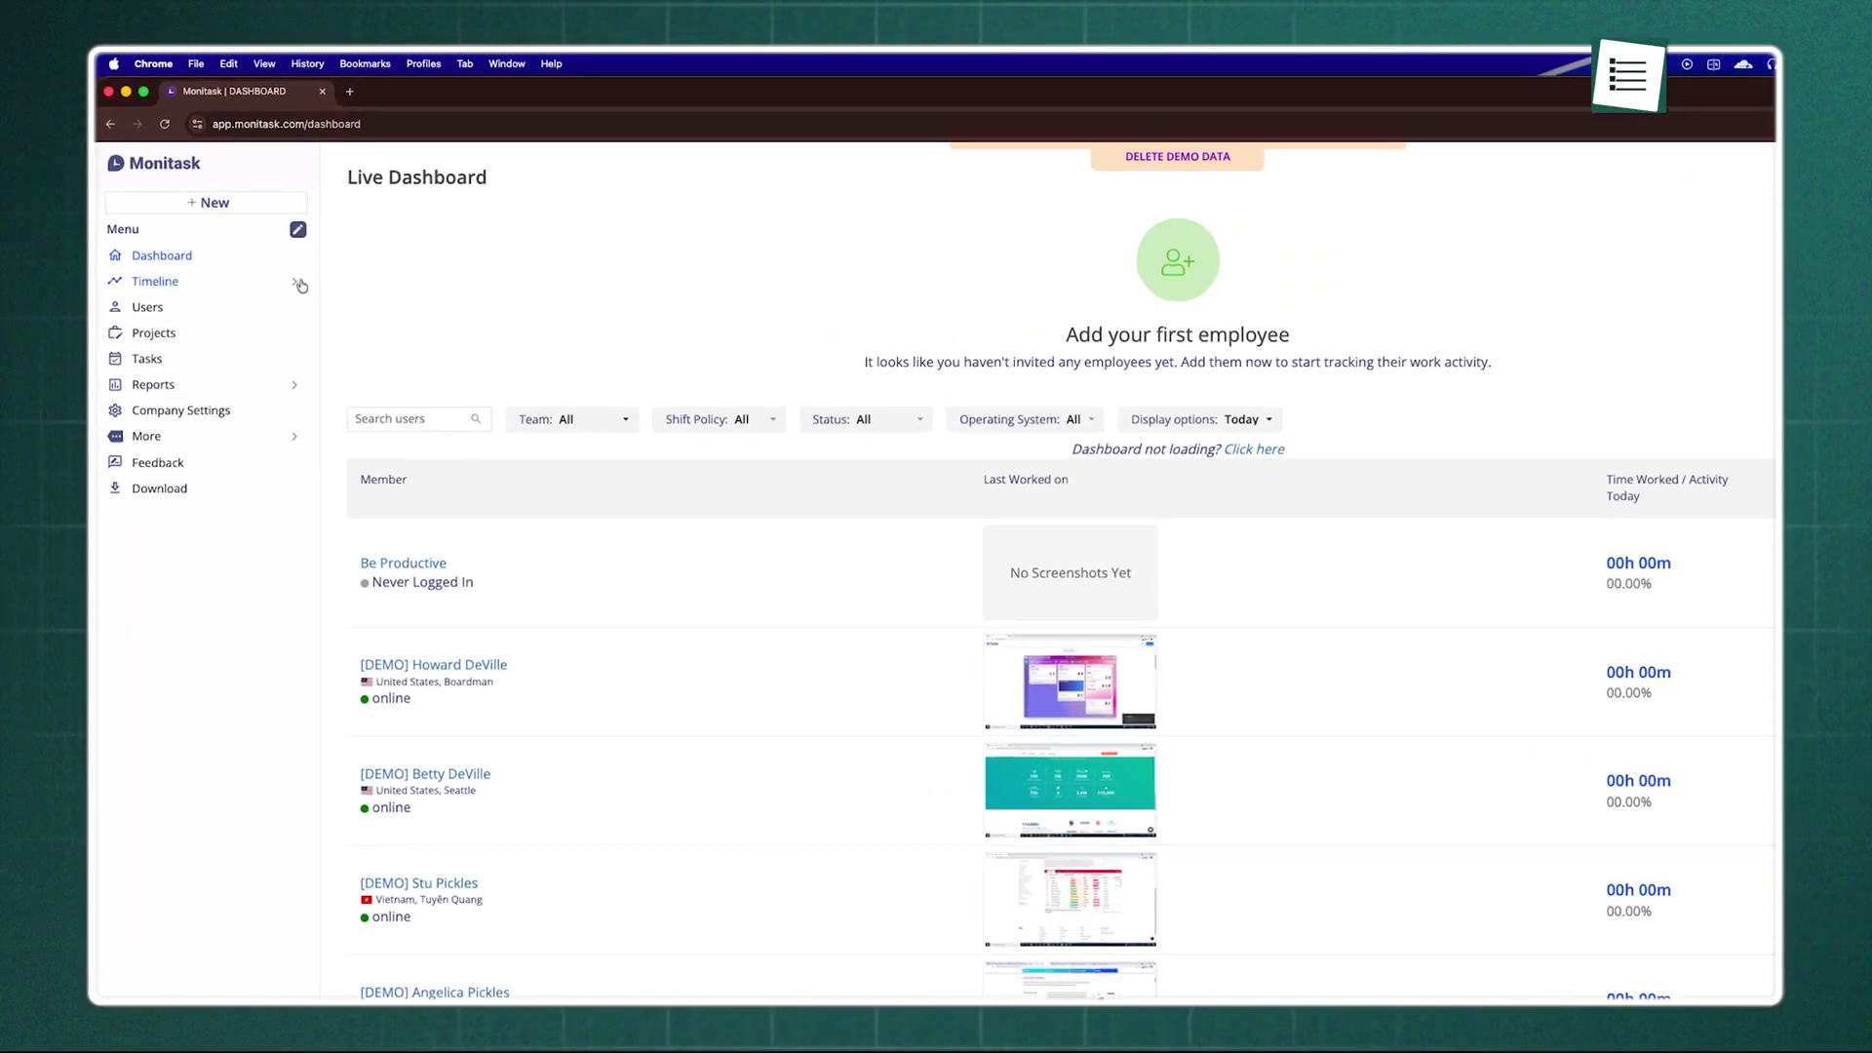
Step: Open [DEMO] Angelica Pickles' timeline and view her application usage breakdown
click(339, 335)
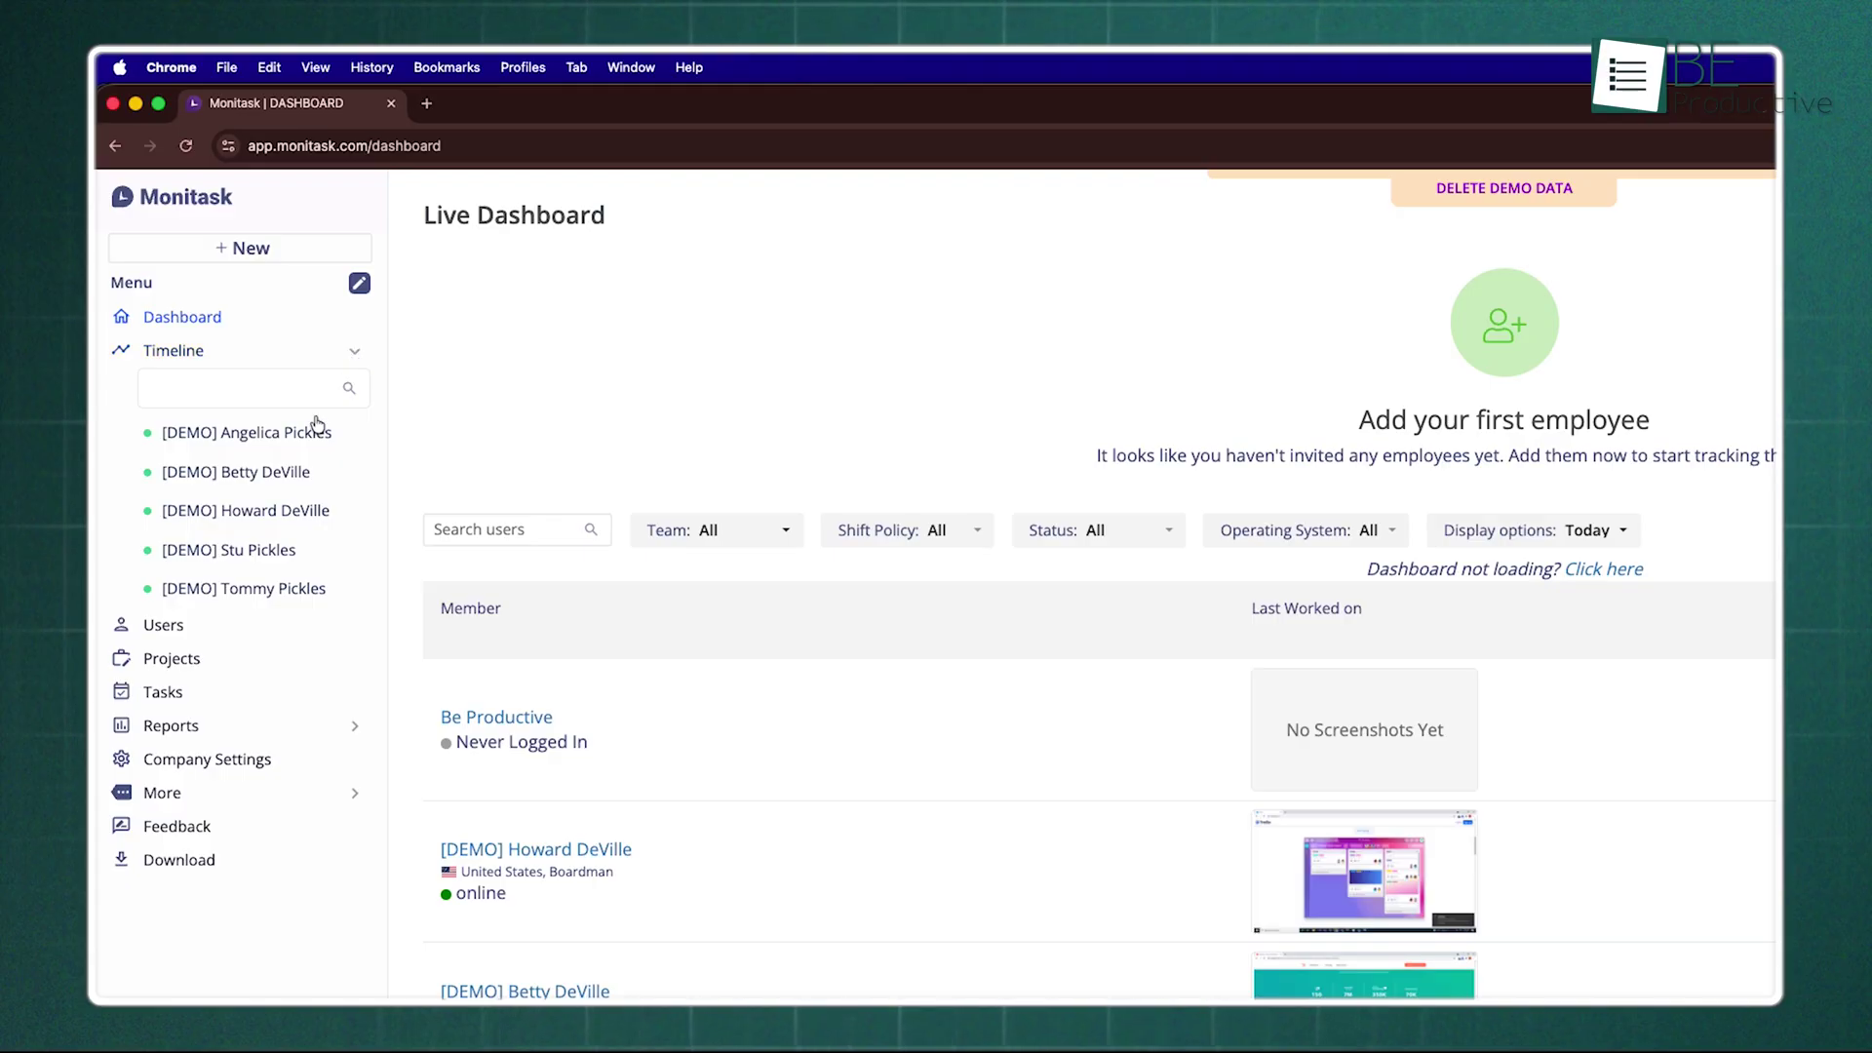
click(280, 431)
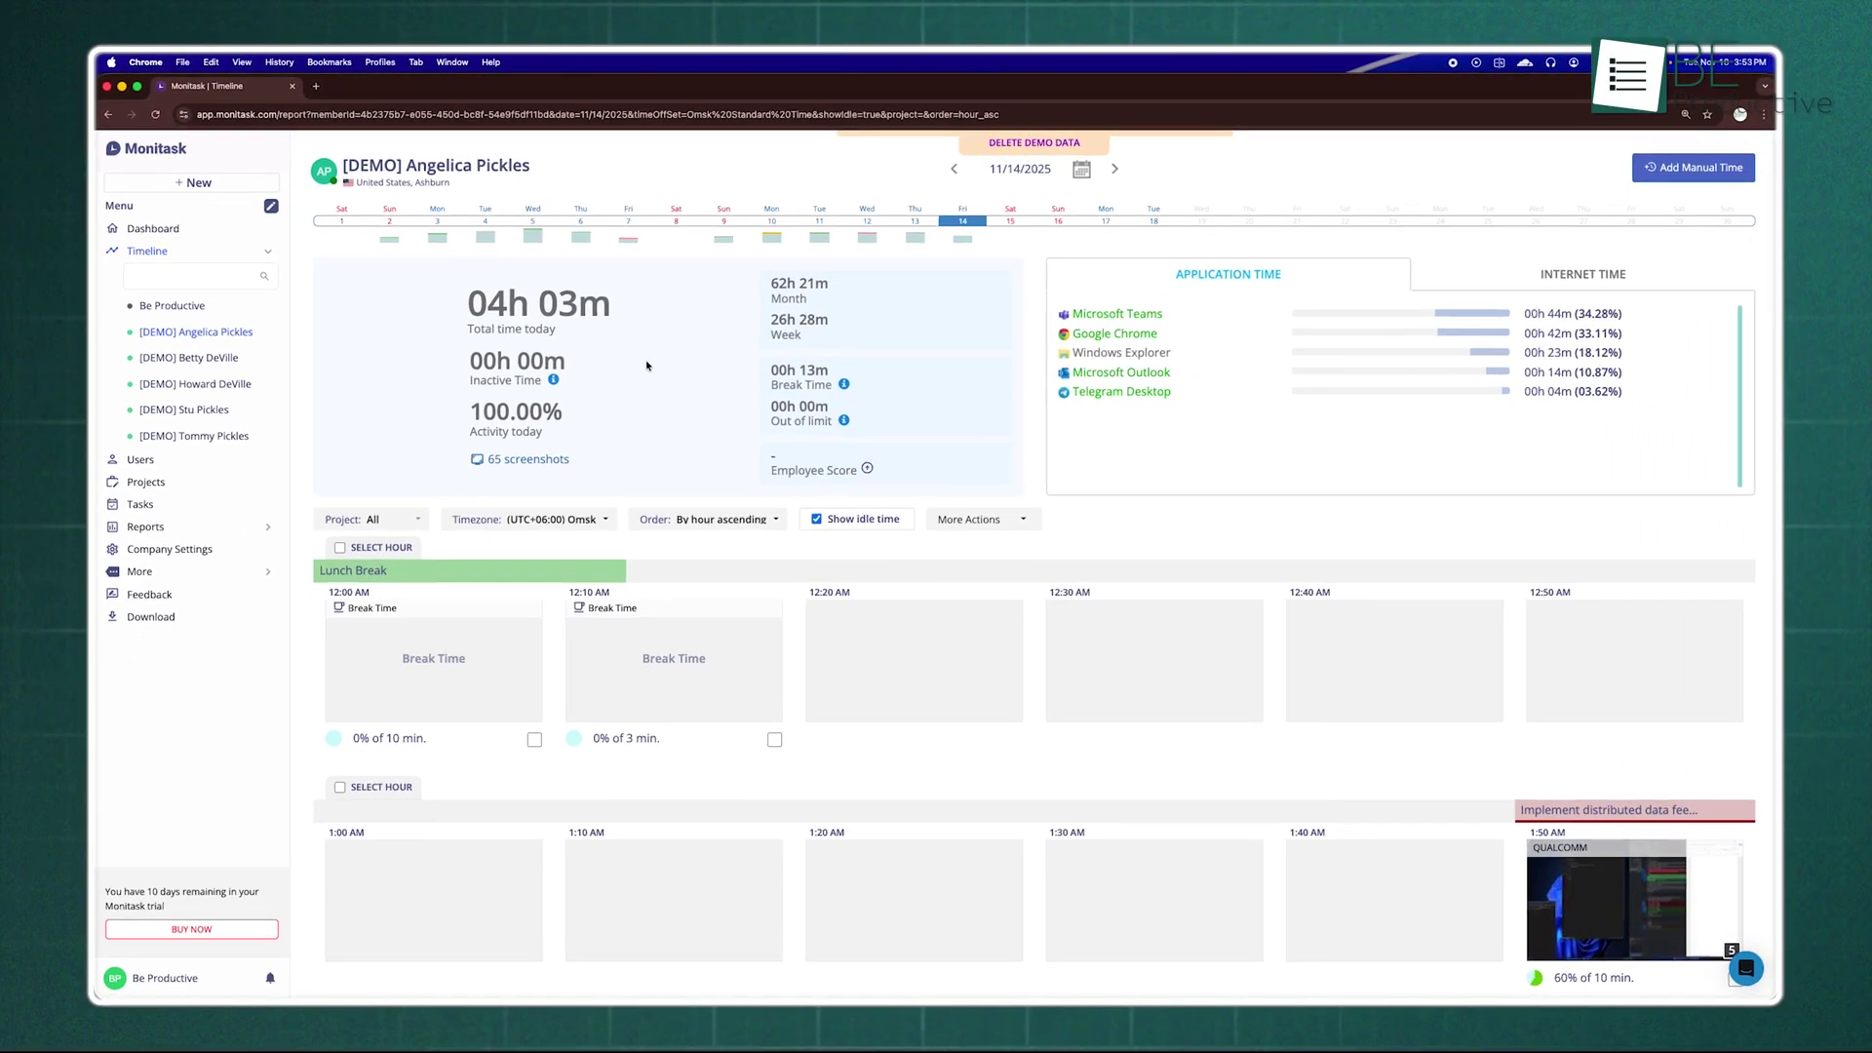
scroll(1515, 402, down, 3)
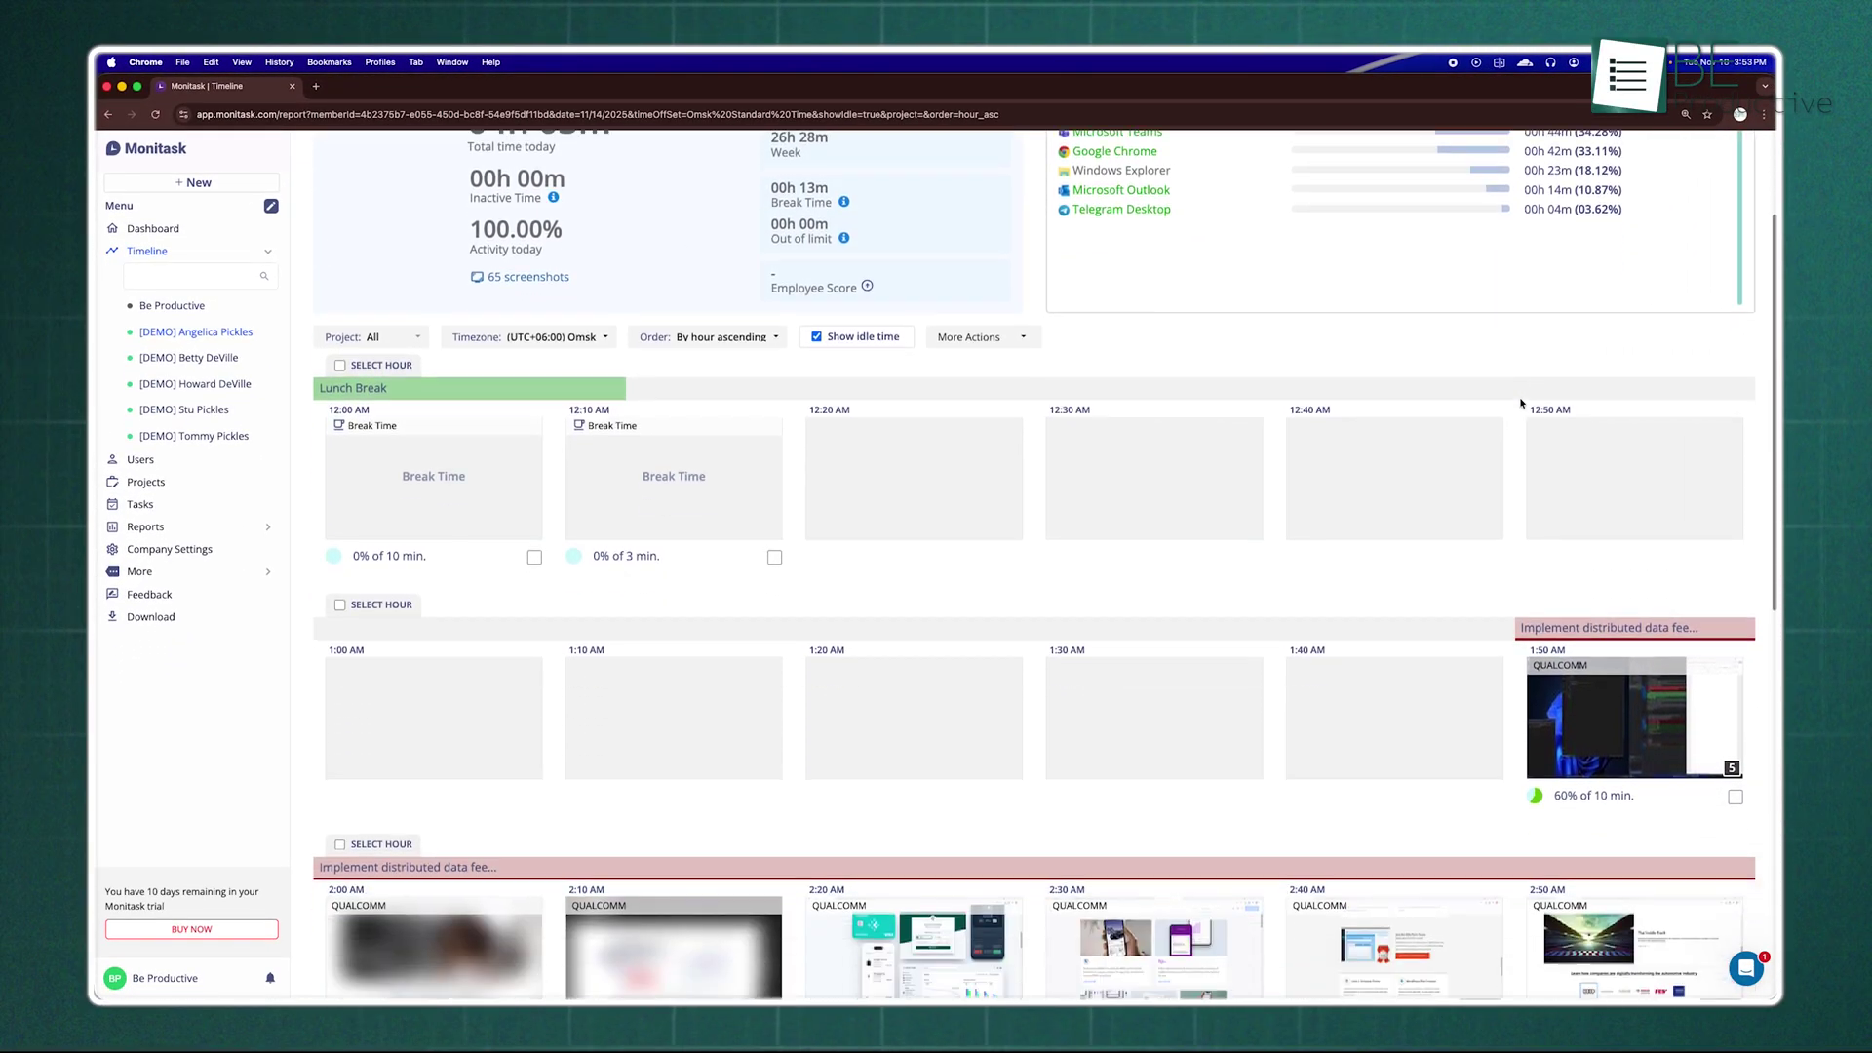
scroll(1517, 402, down, 2)
scroll(1522, 403, down, 5)
scroll(1522, 403, down, 2)
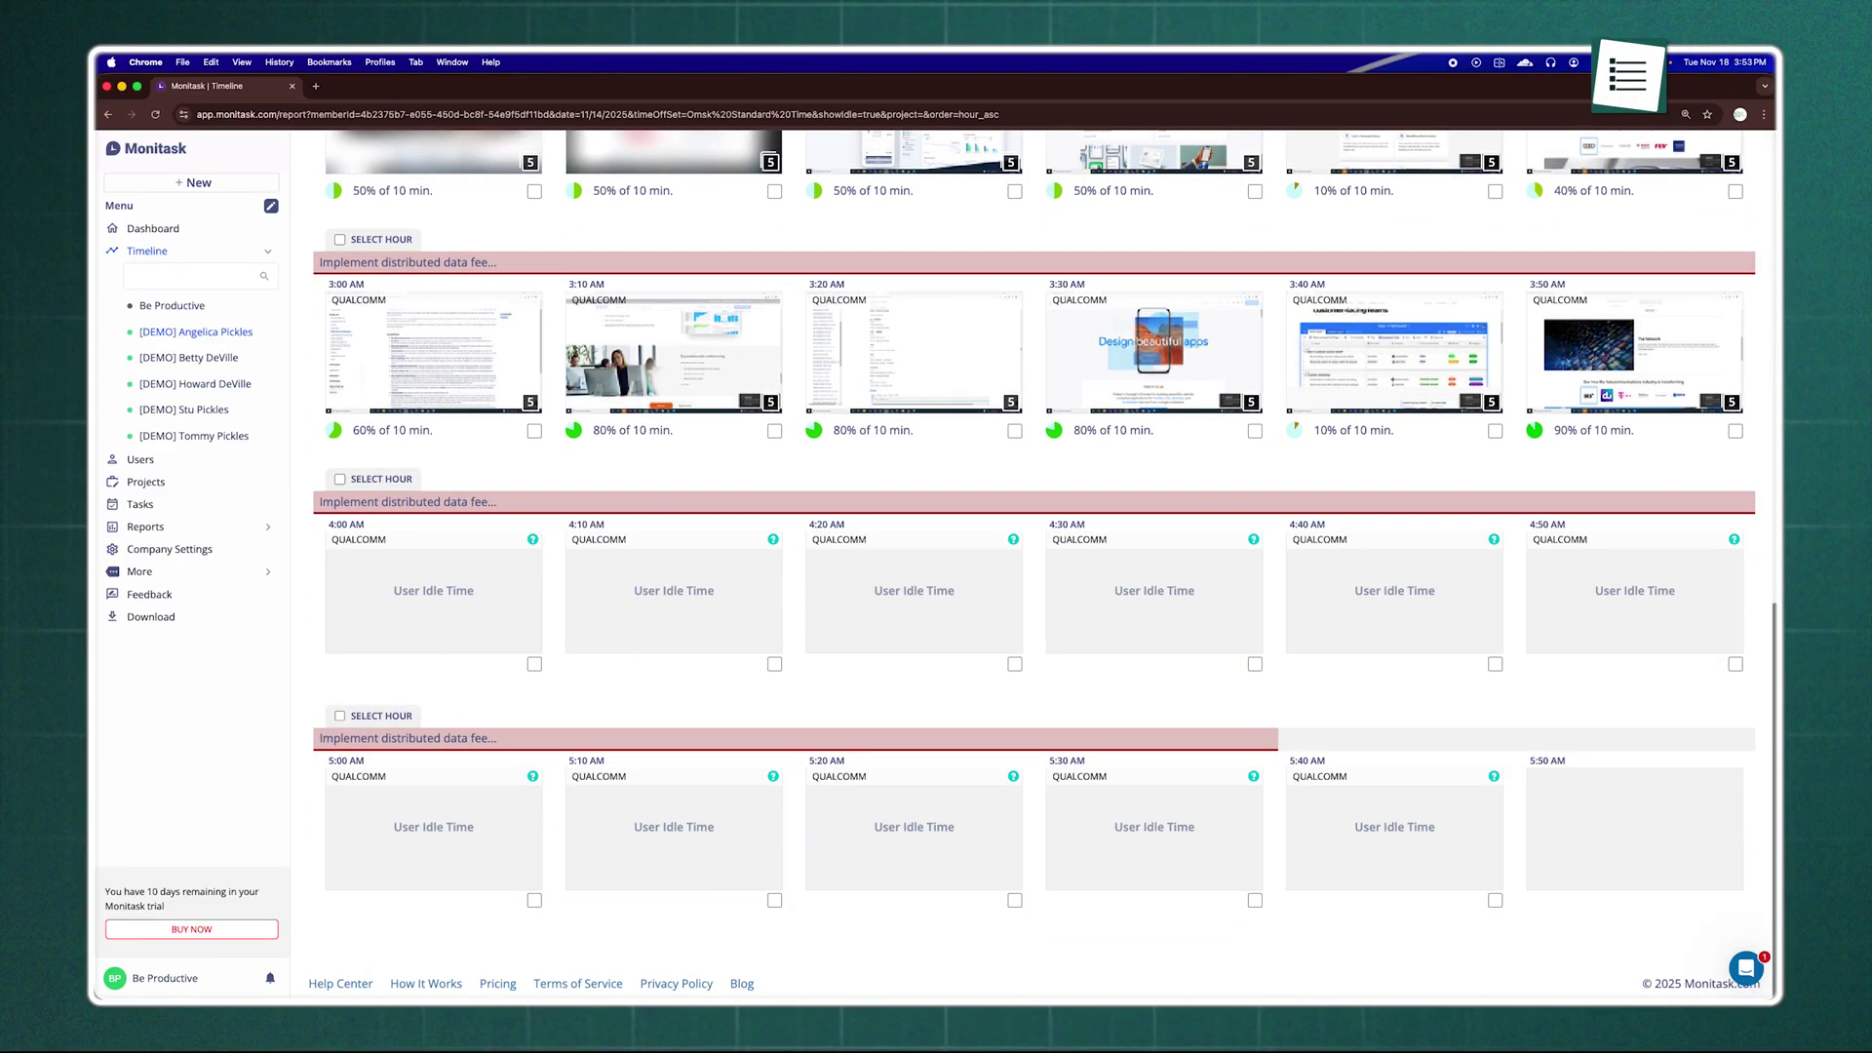
scroll(1523, 403, up, 1)
scroll(1521, 401, up, 1)
scroll(1521, 402, up, 1)
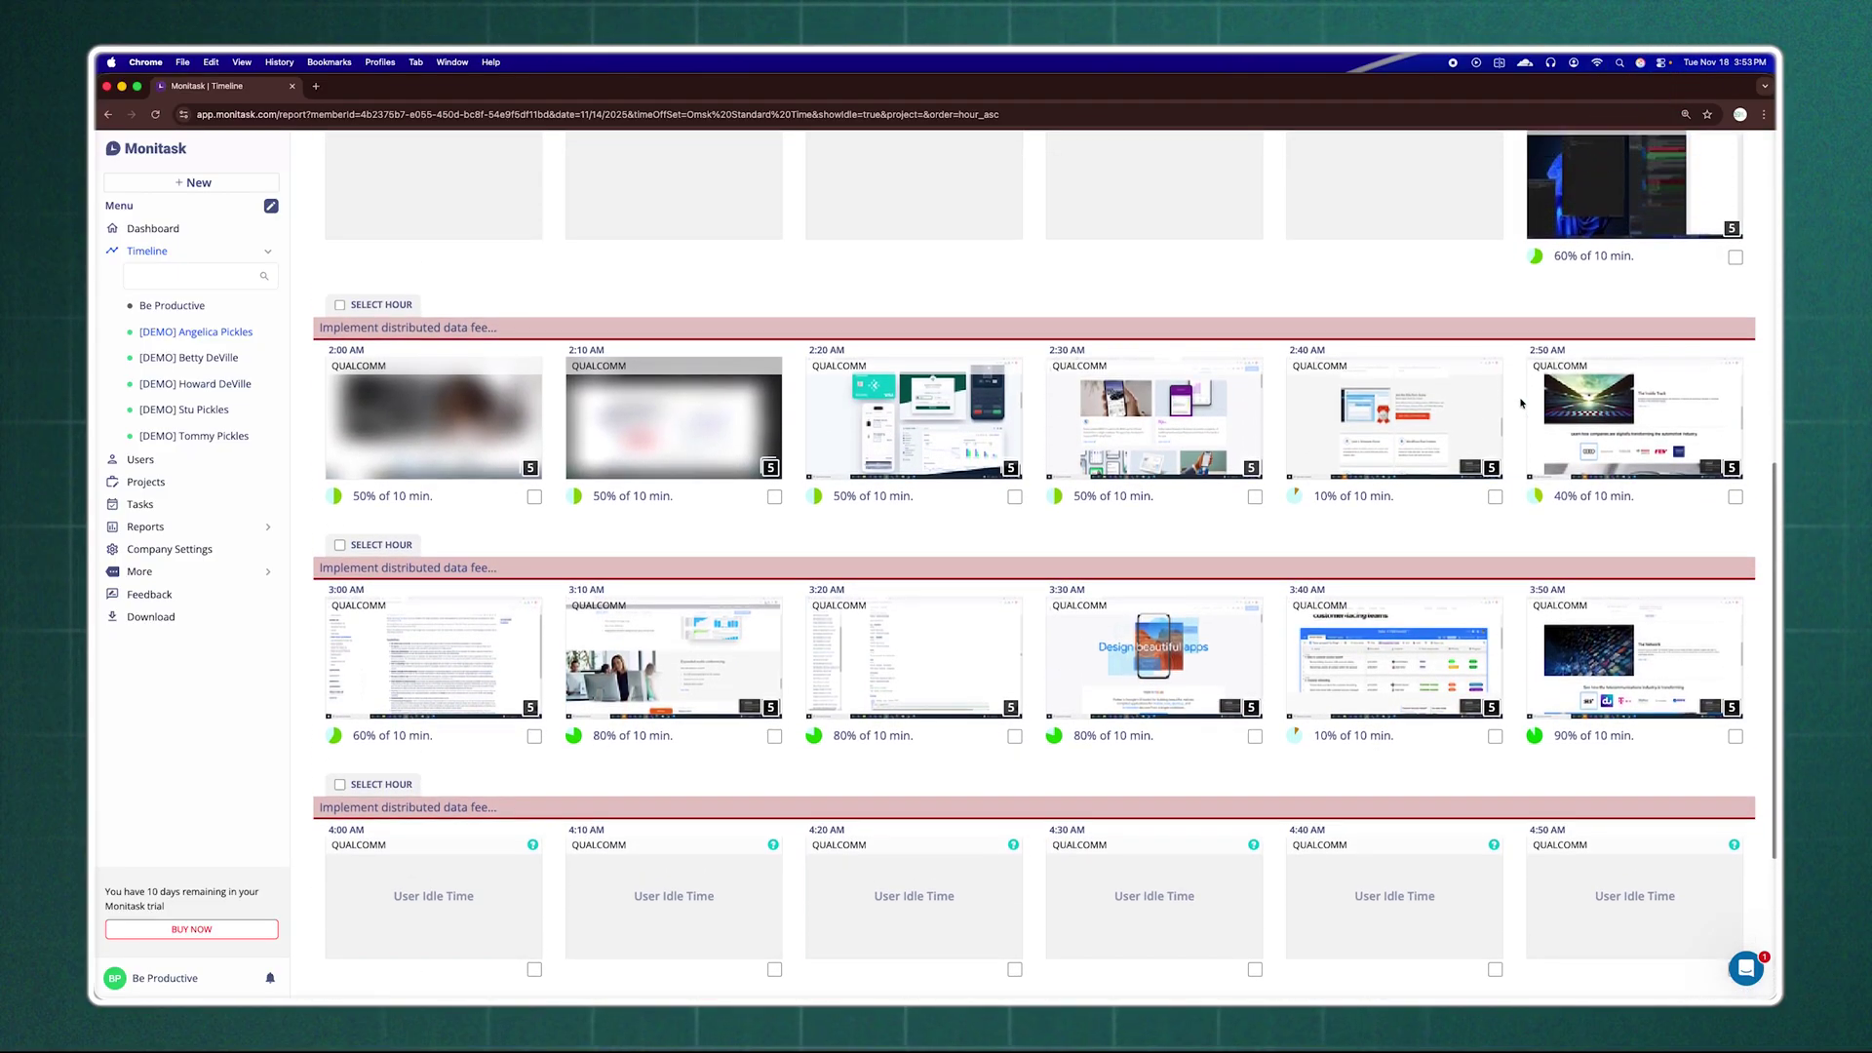
scroll(1521, 402, up, 2)
scroll(1522, 403, up, 3)
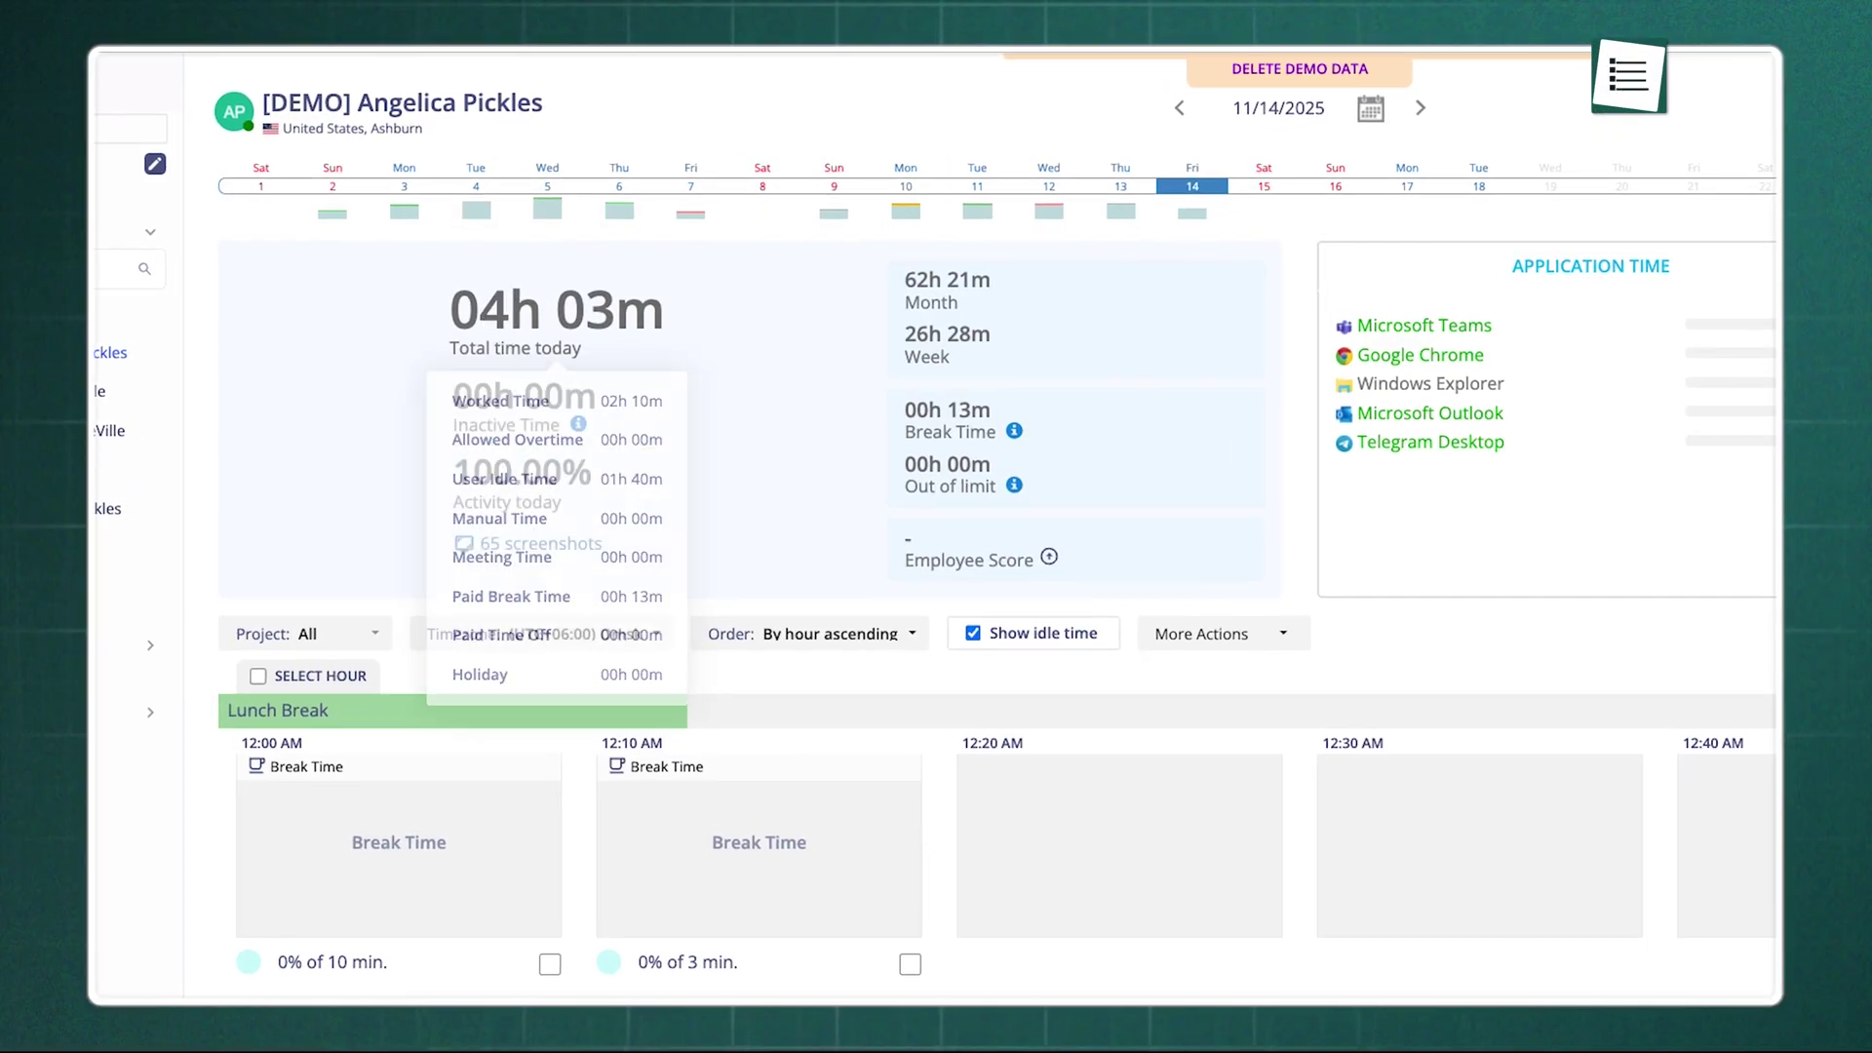
scroll(937, 658, down, 3)
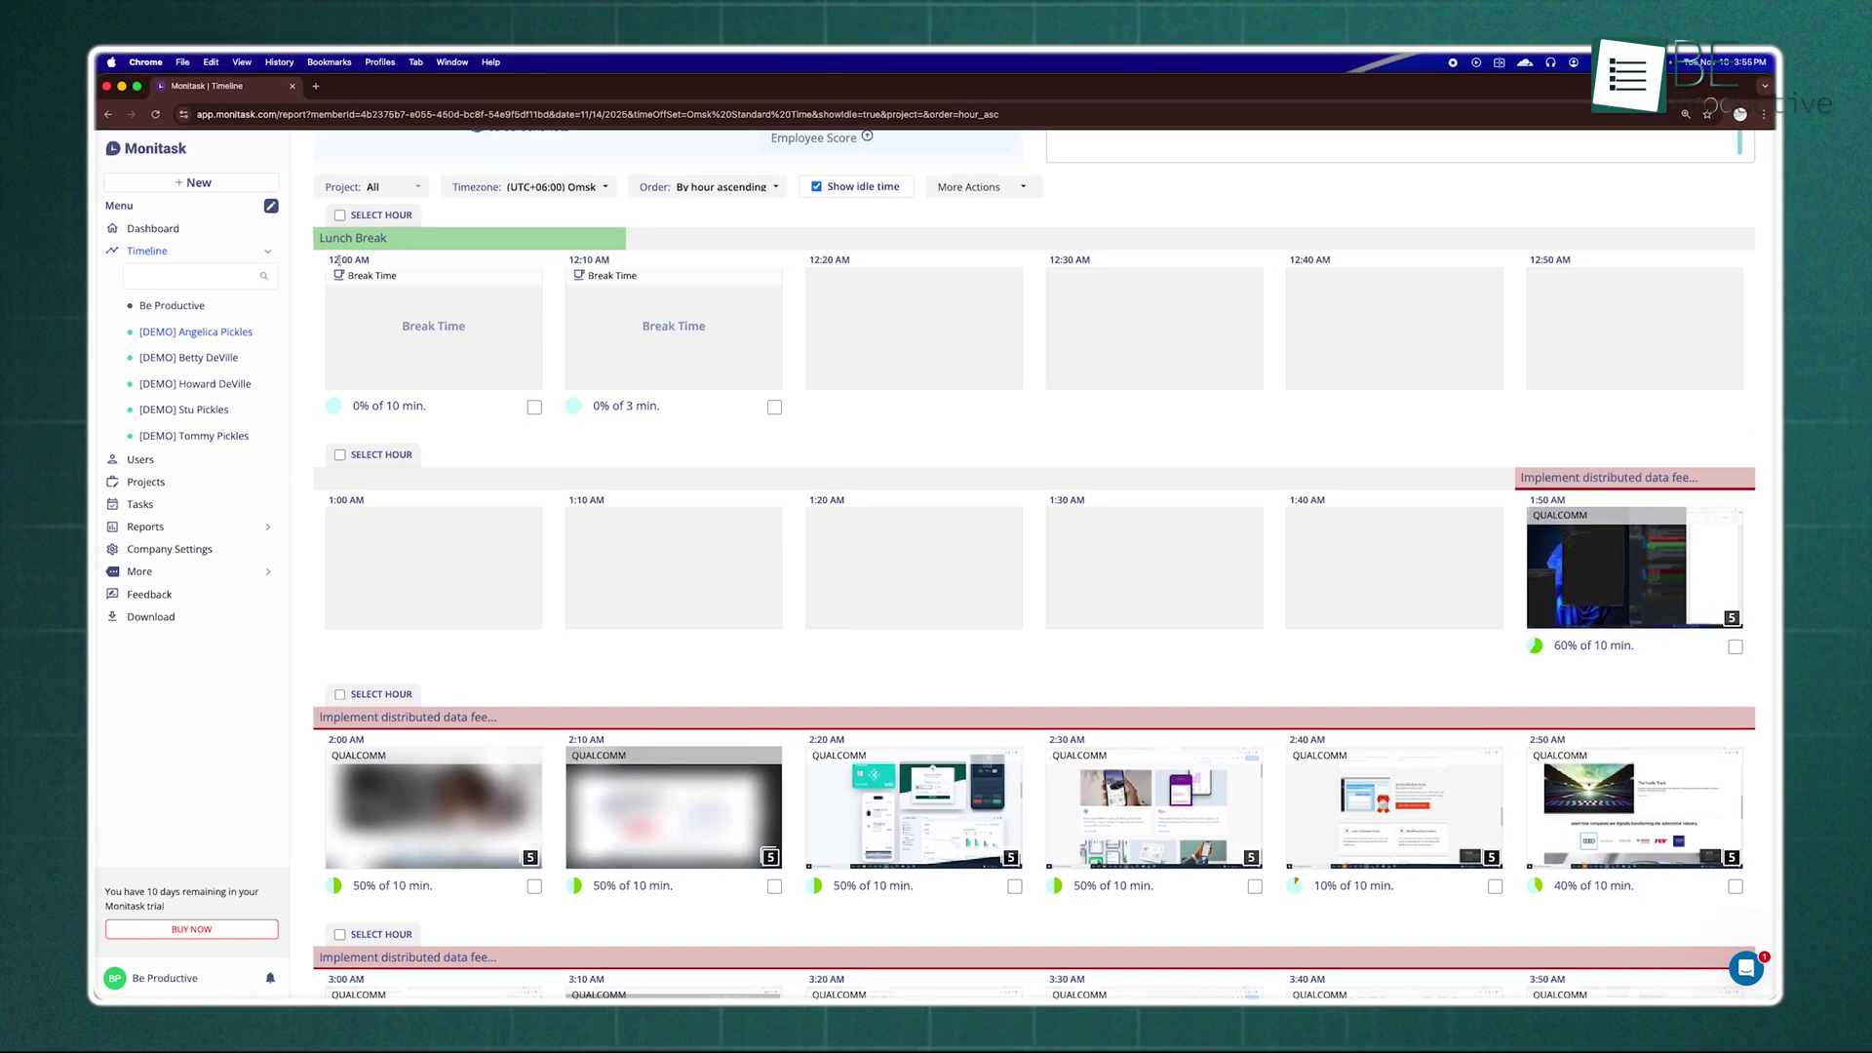
scroll(1099, 454, down, 2)
scroll(1099, 455, down, 5)
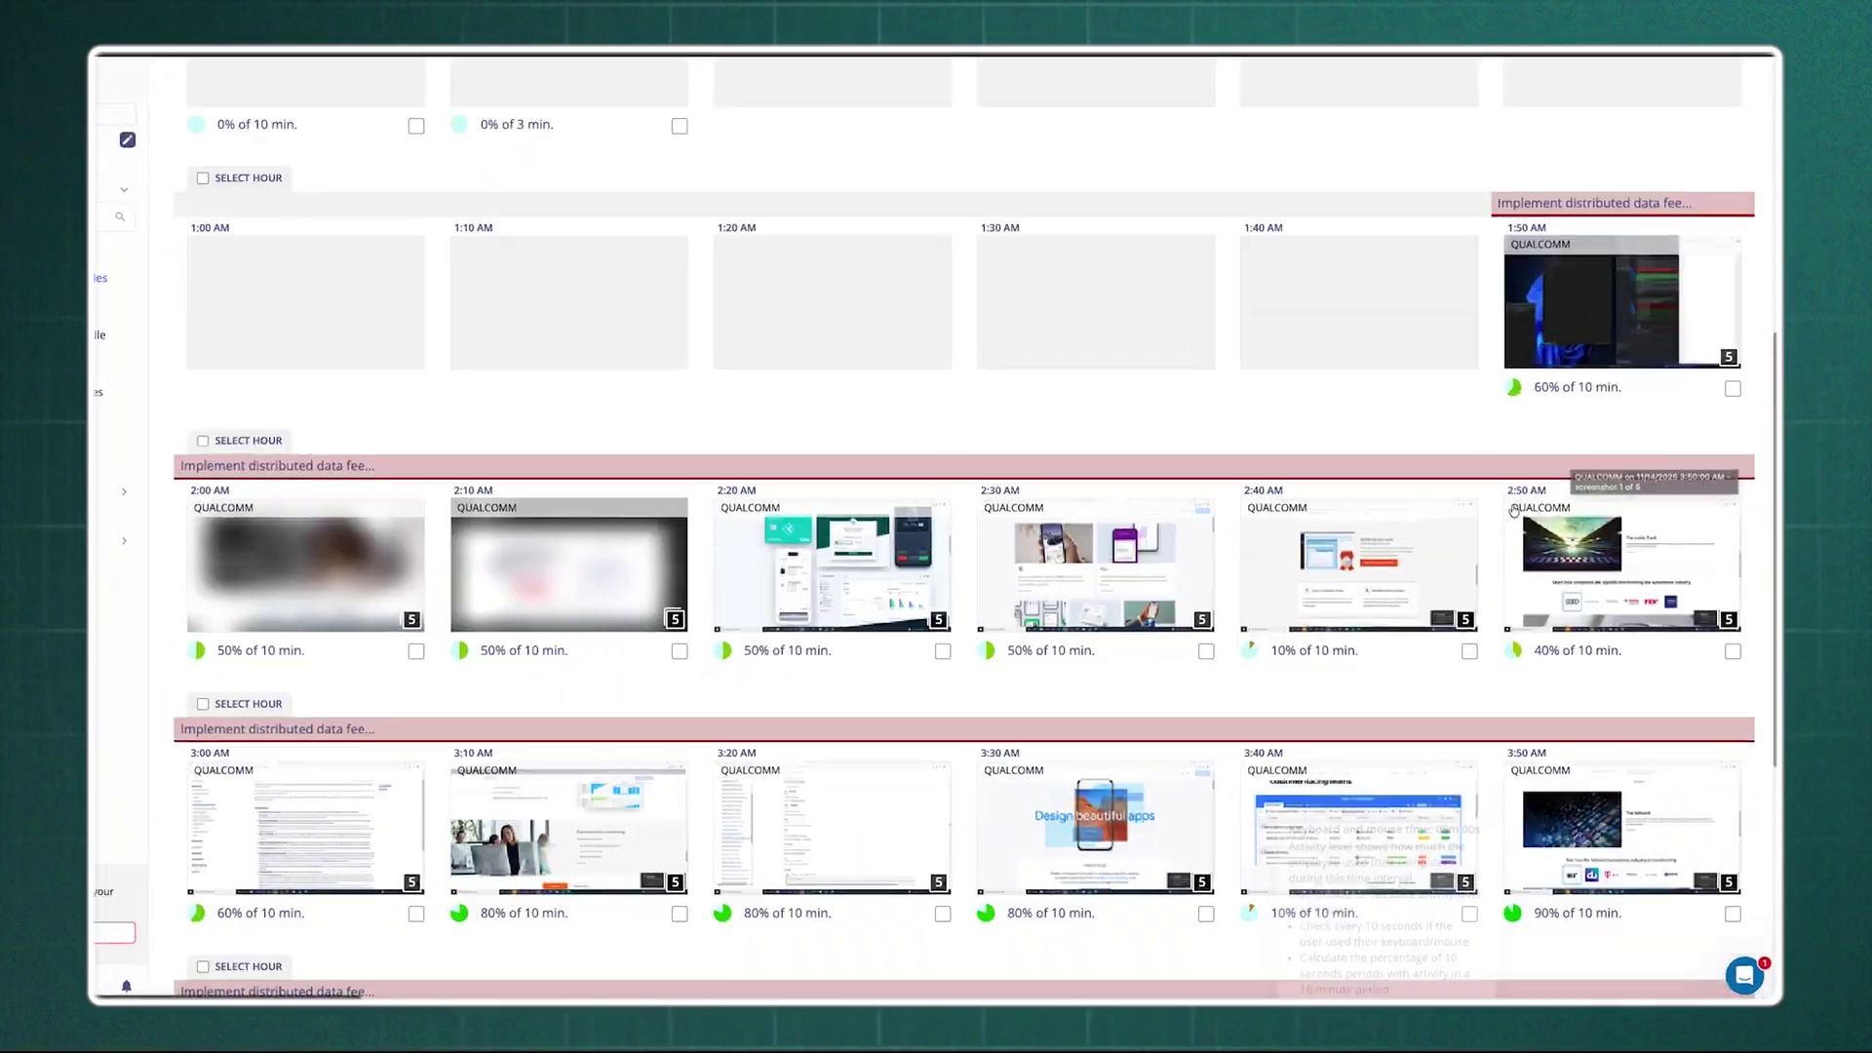
scroll(1531, 538, up, 10)
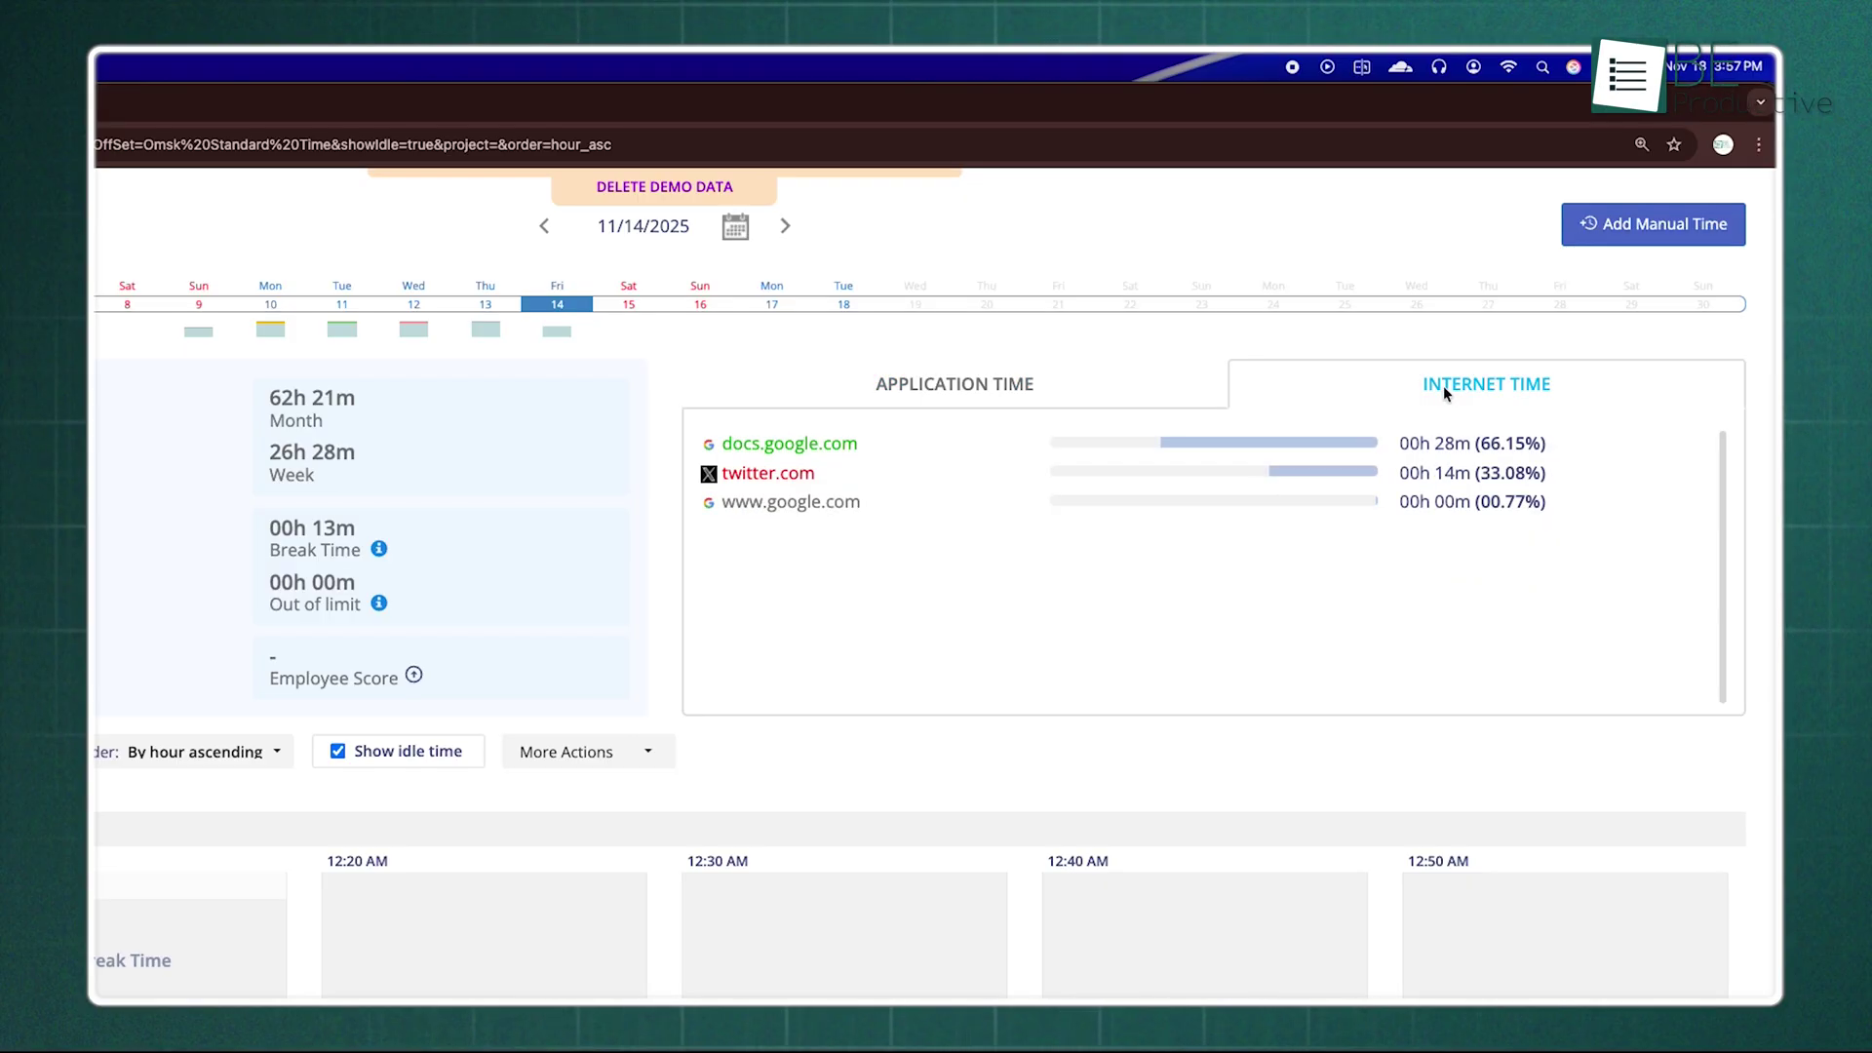
click(1031, 387)
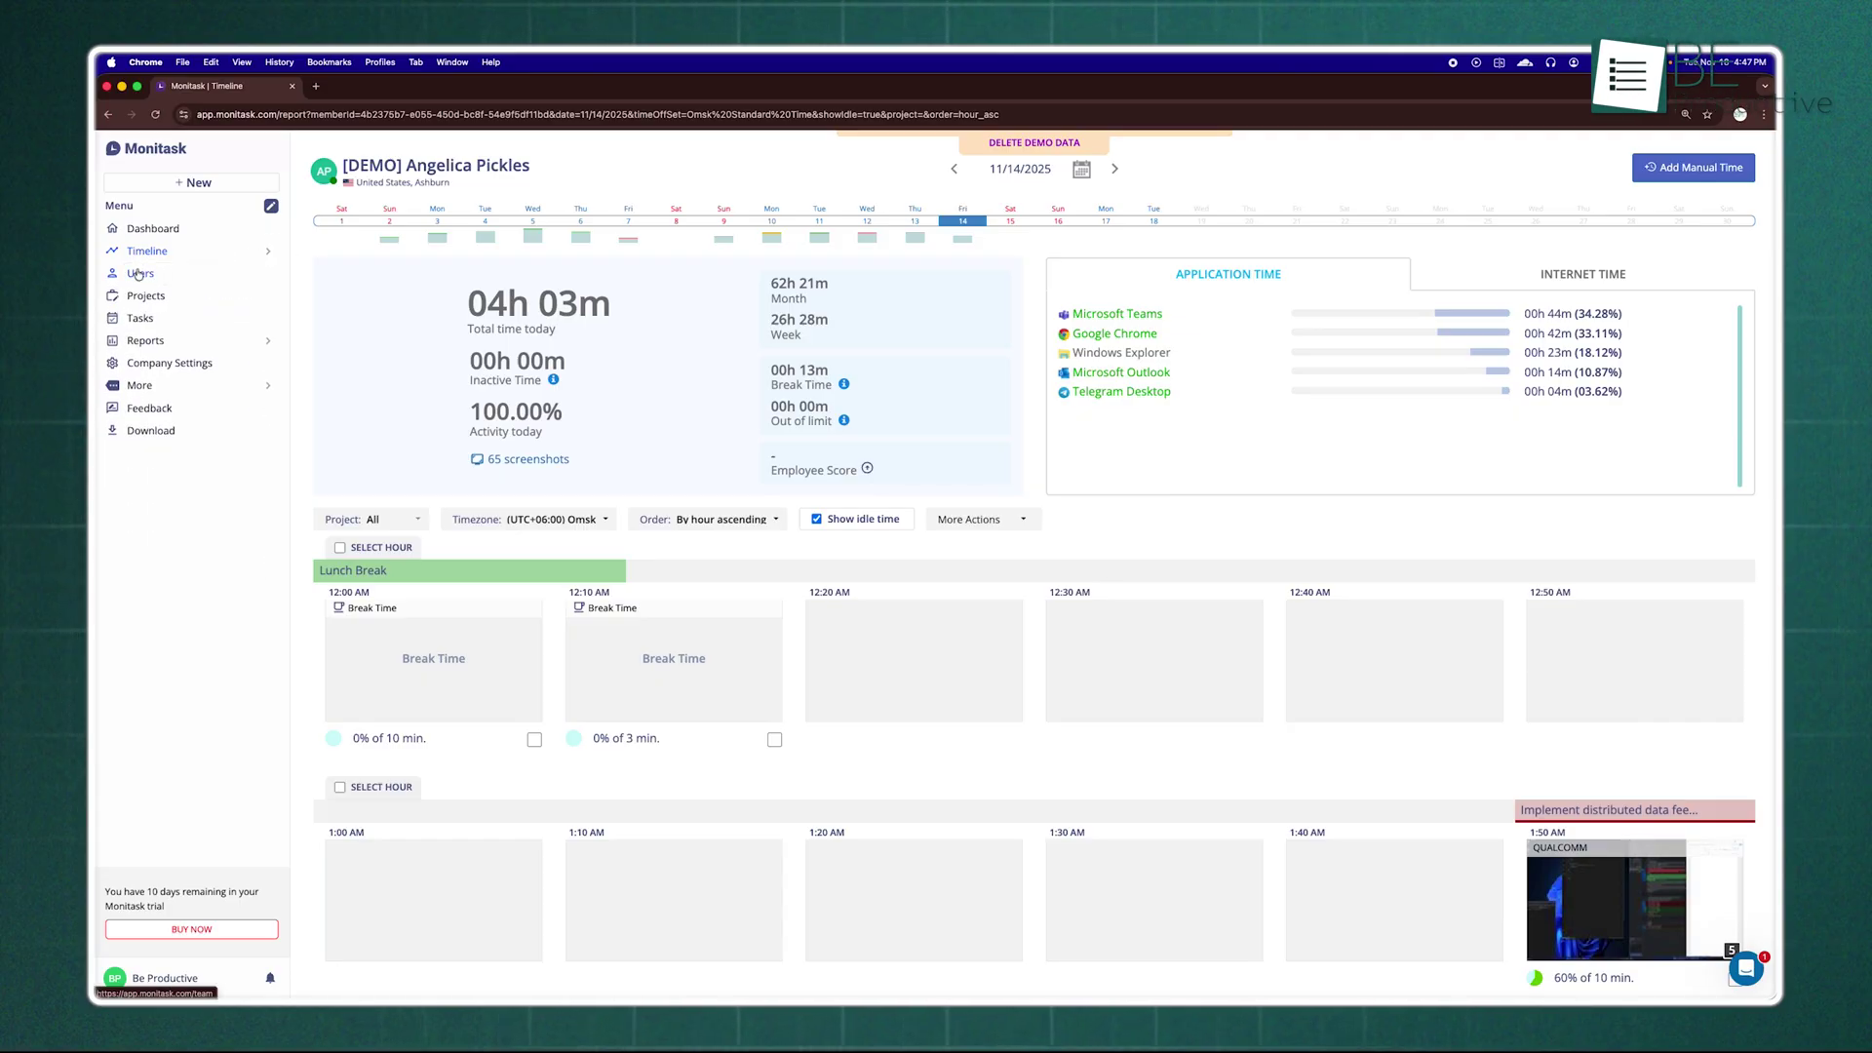
Step: Review the Users list and the Import from CSV option, then go back to Users
click(151, 277)
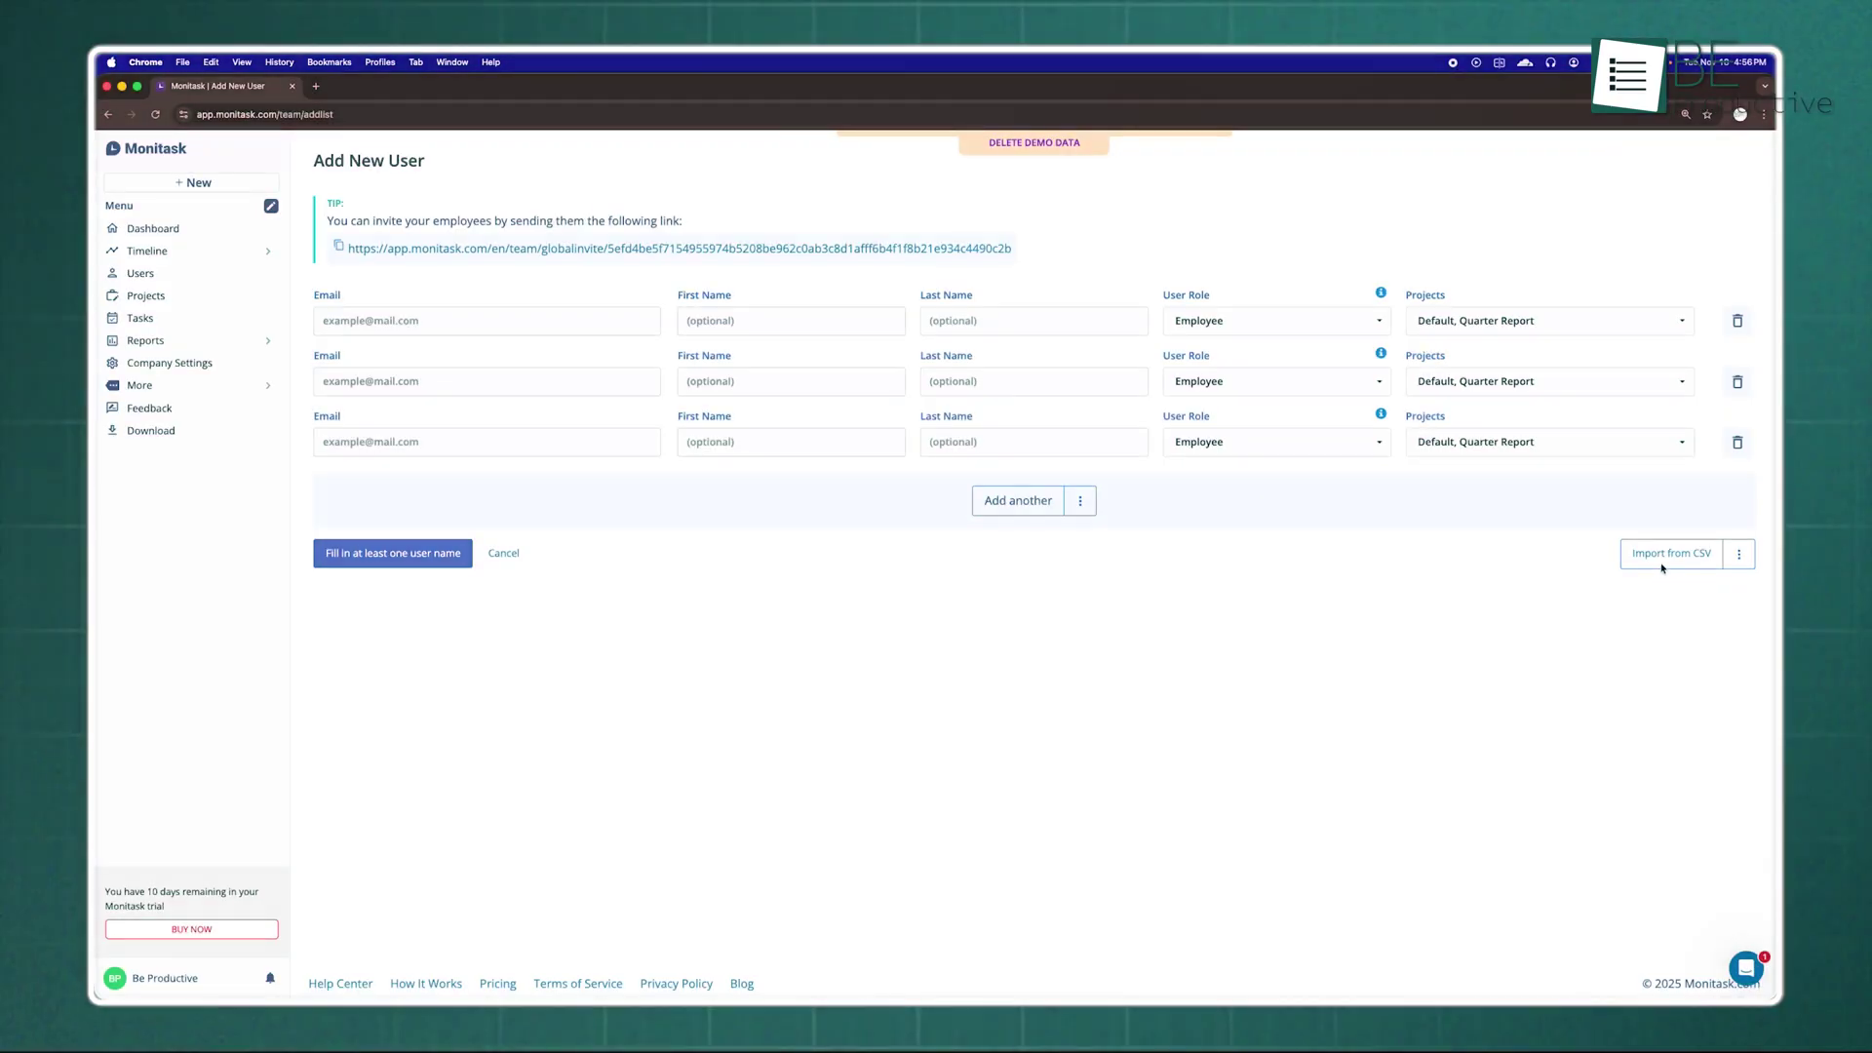
click(1663, 557)
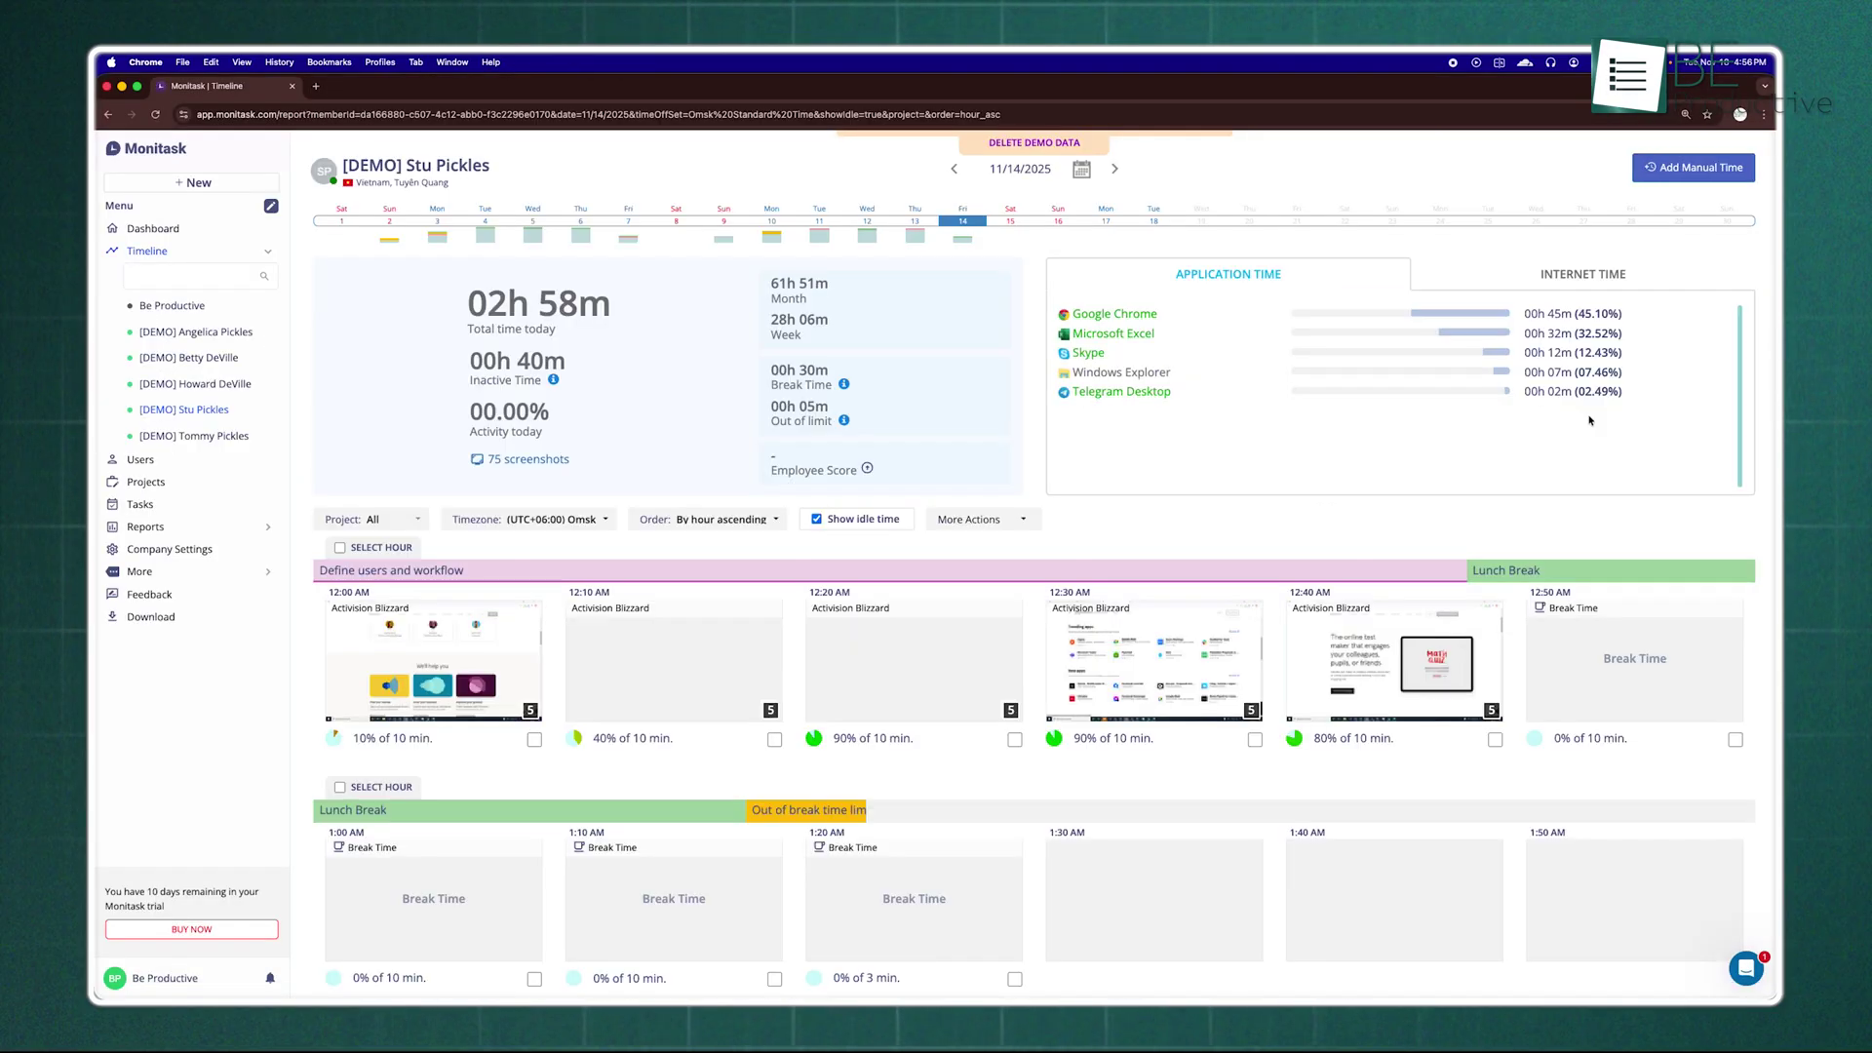
scroll(1024, 585, down, 2)
scroll(1024, 585, up, 2)
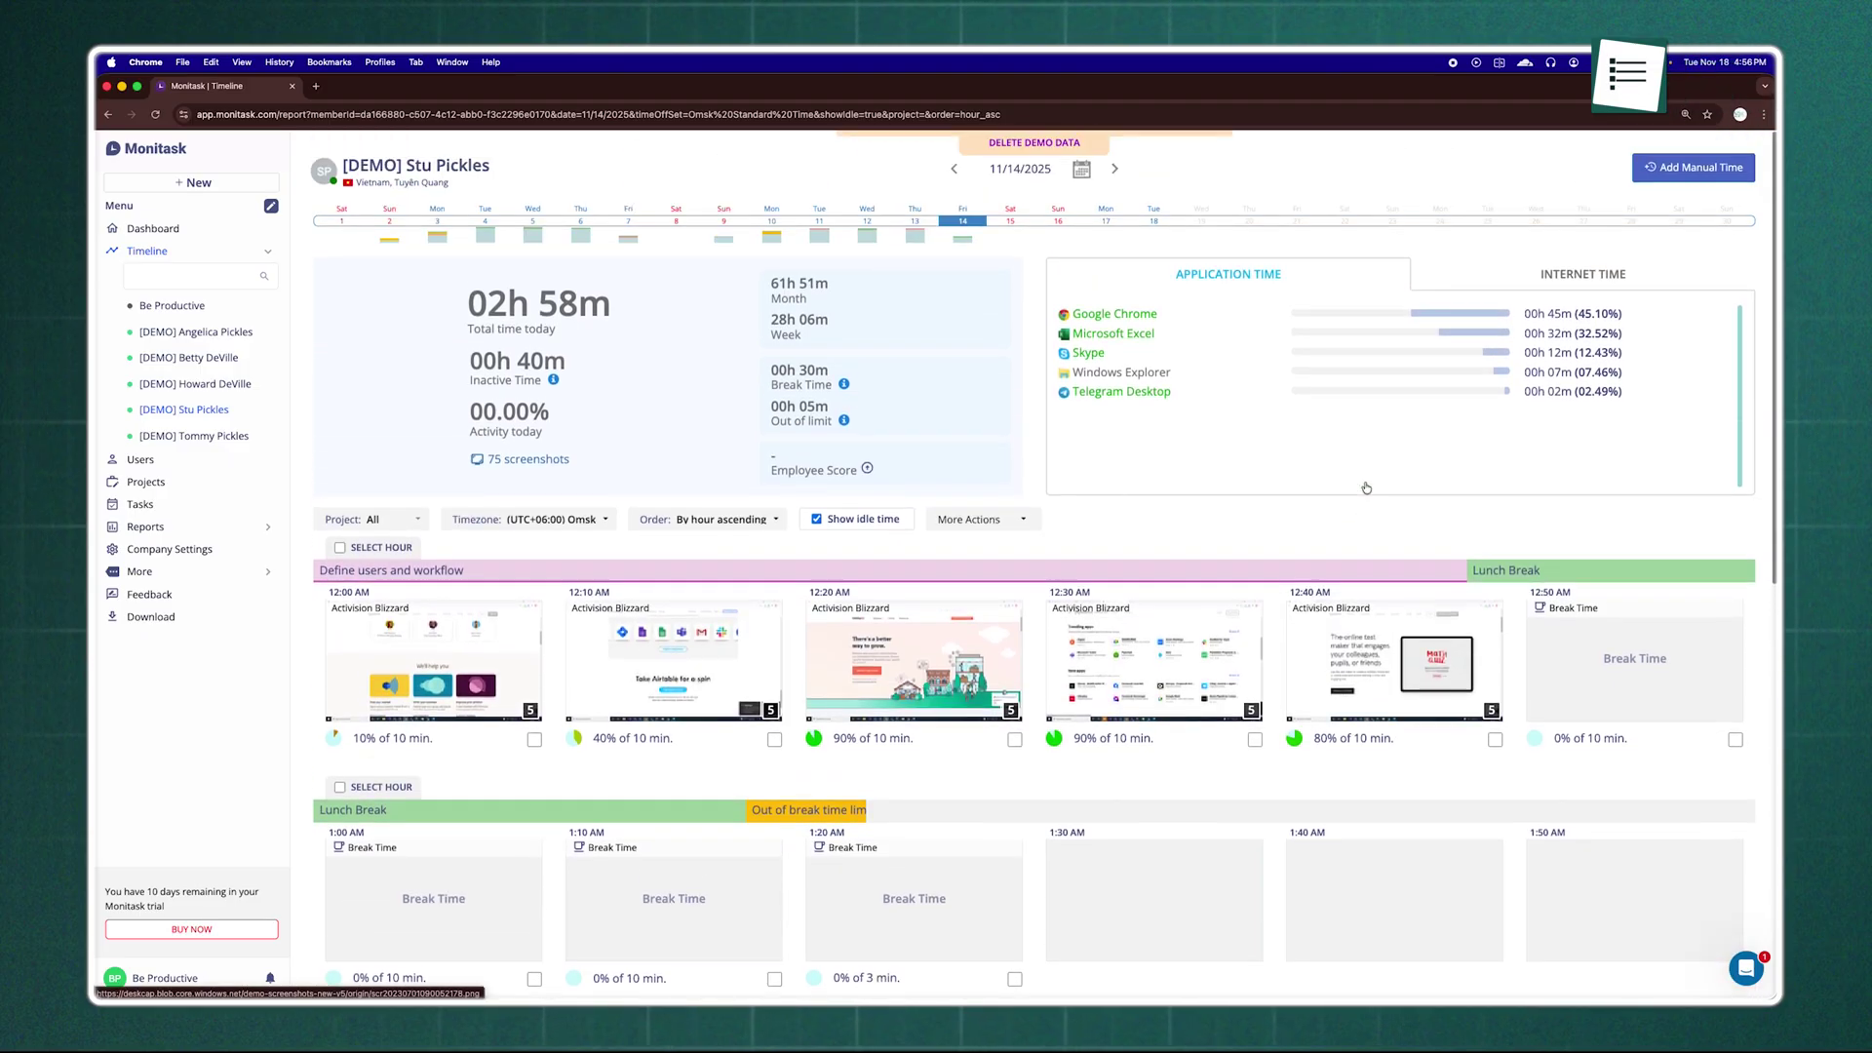
key(super+bracketleft)
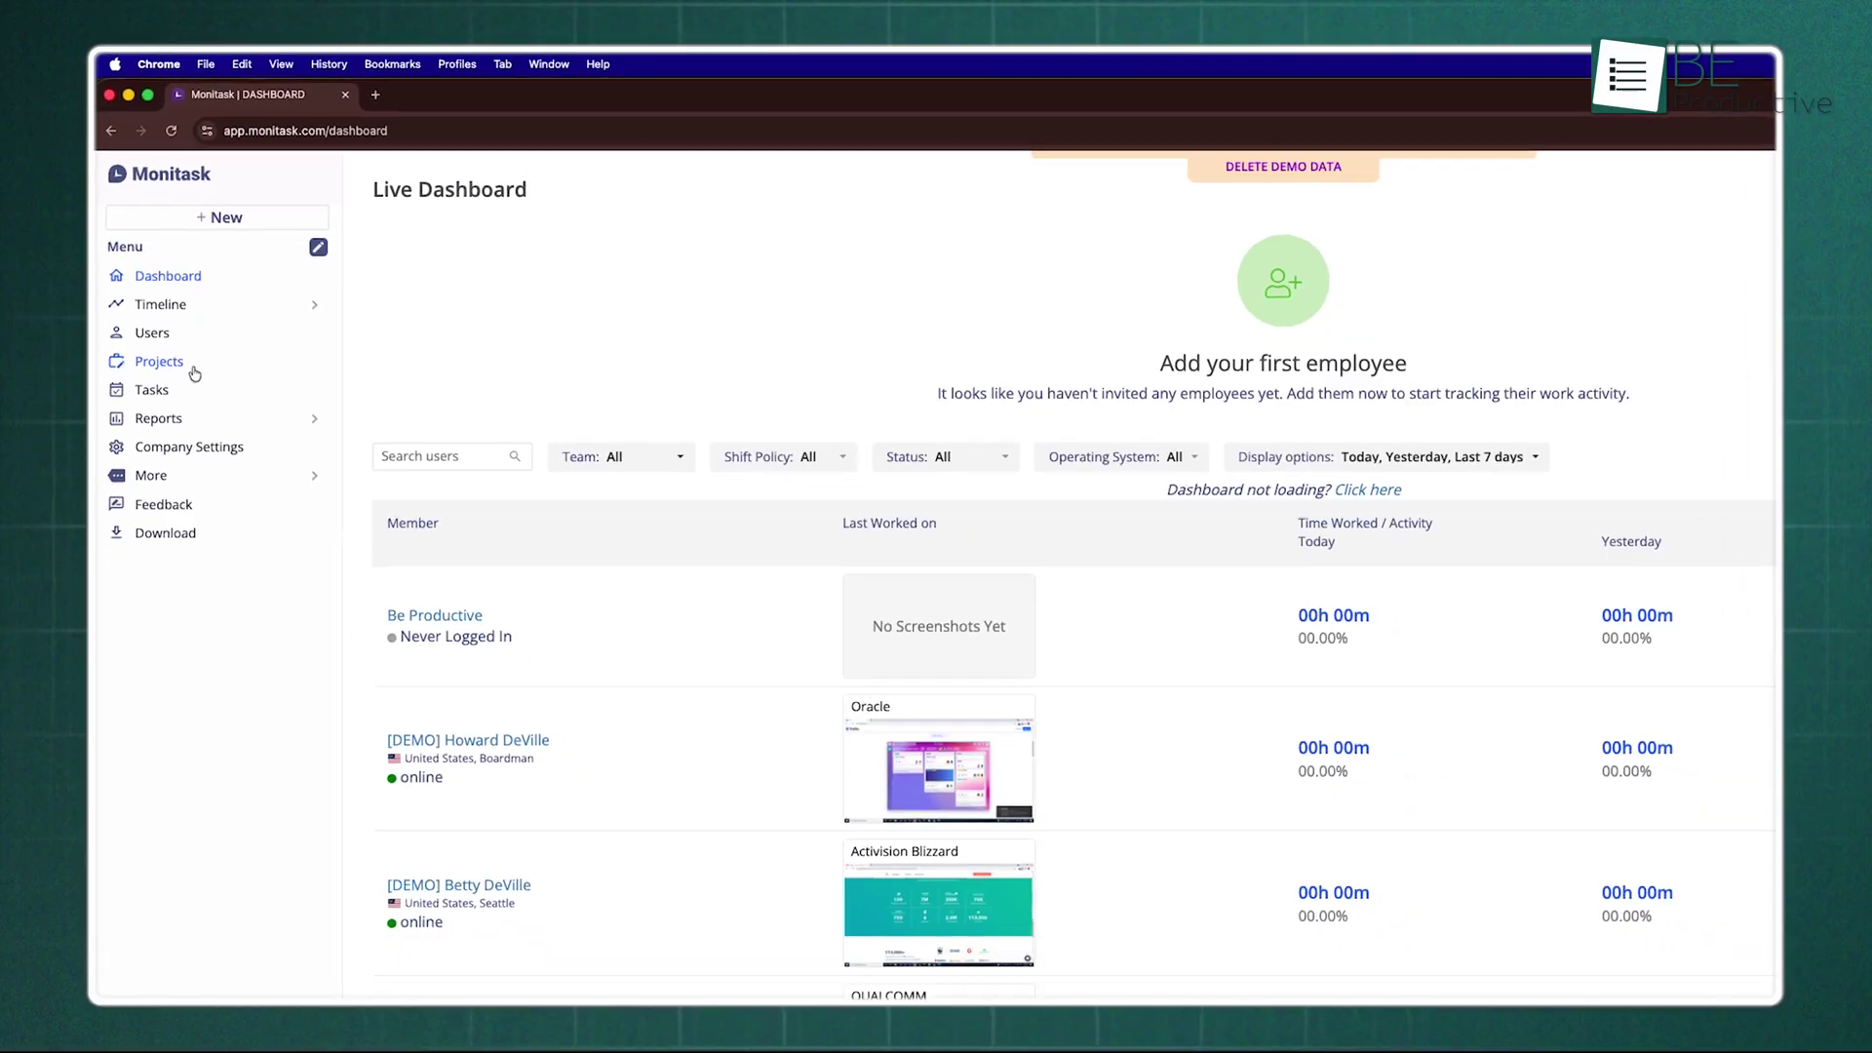
Step: Filter the Projects page to To Do status and edit the Default project
click(165, 365)
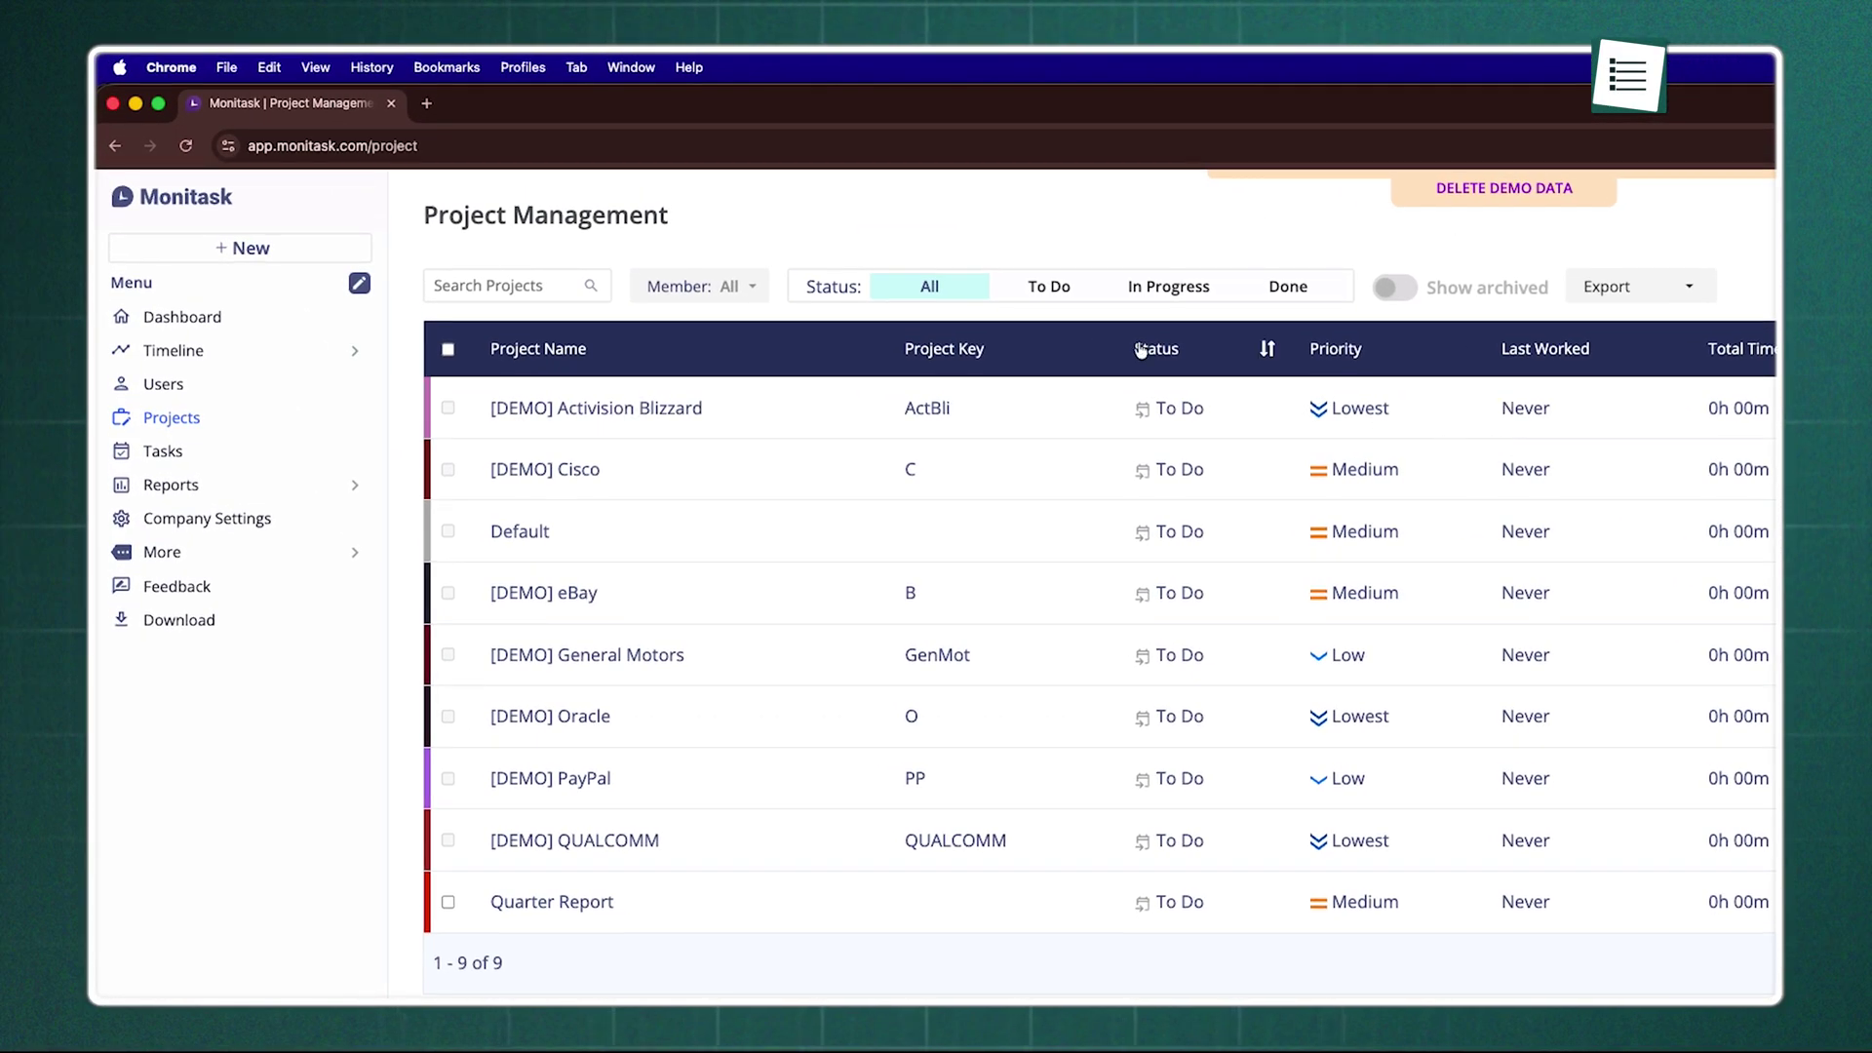
click(1046, 284)
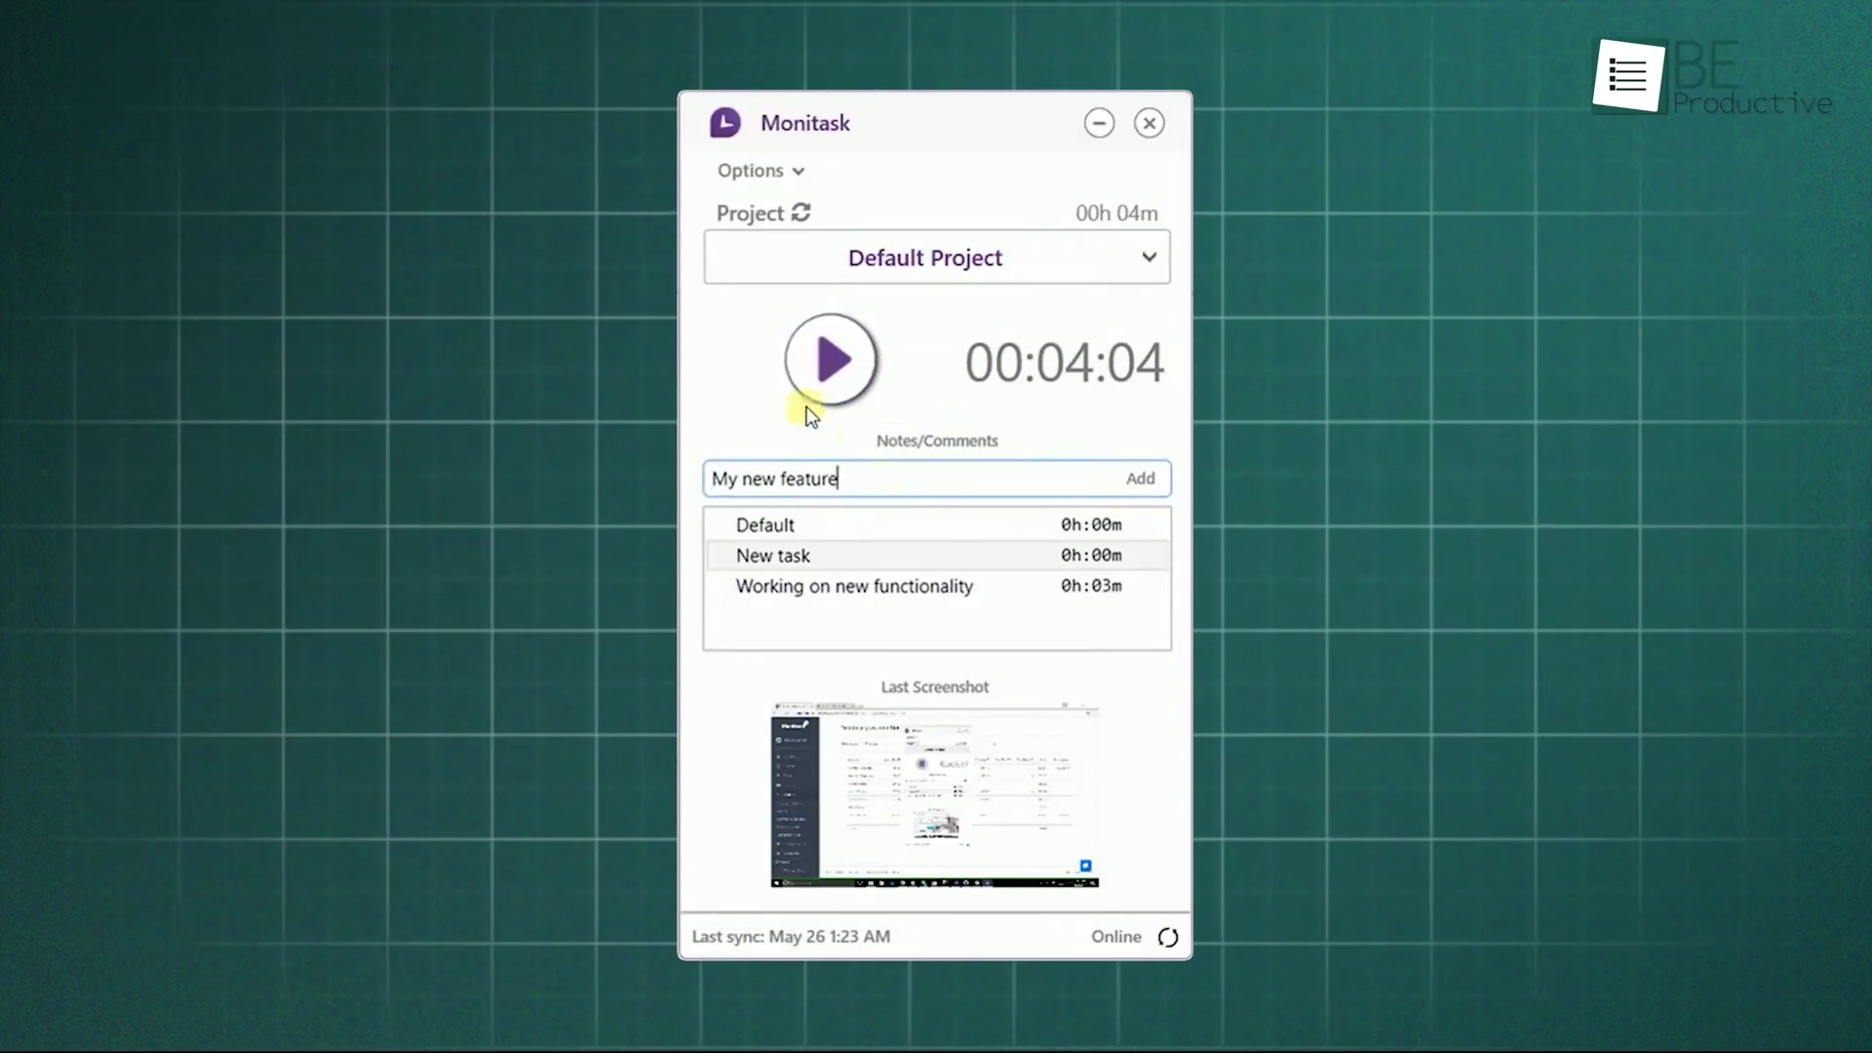
click(830, 377)
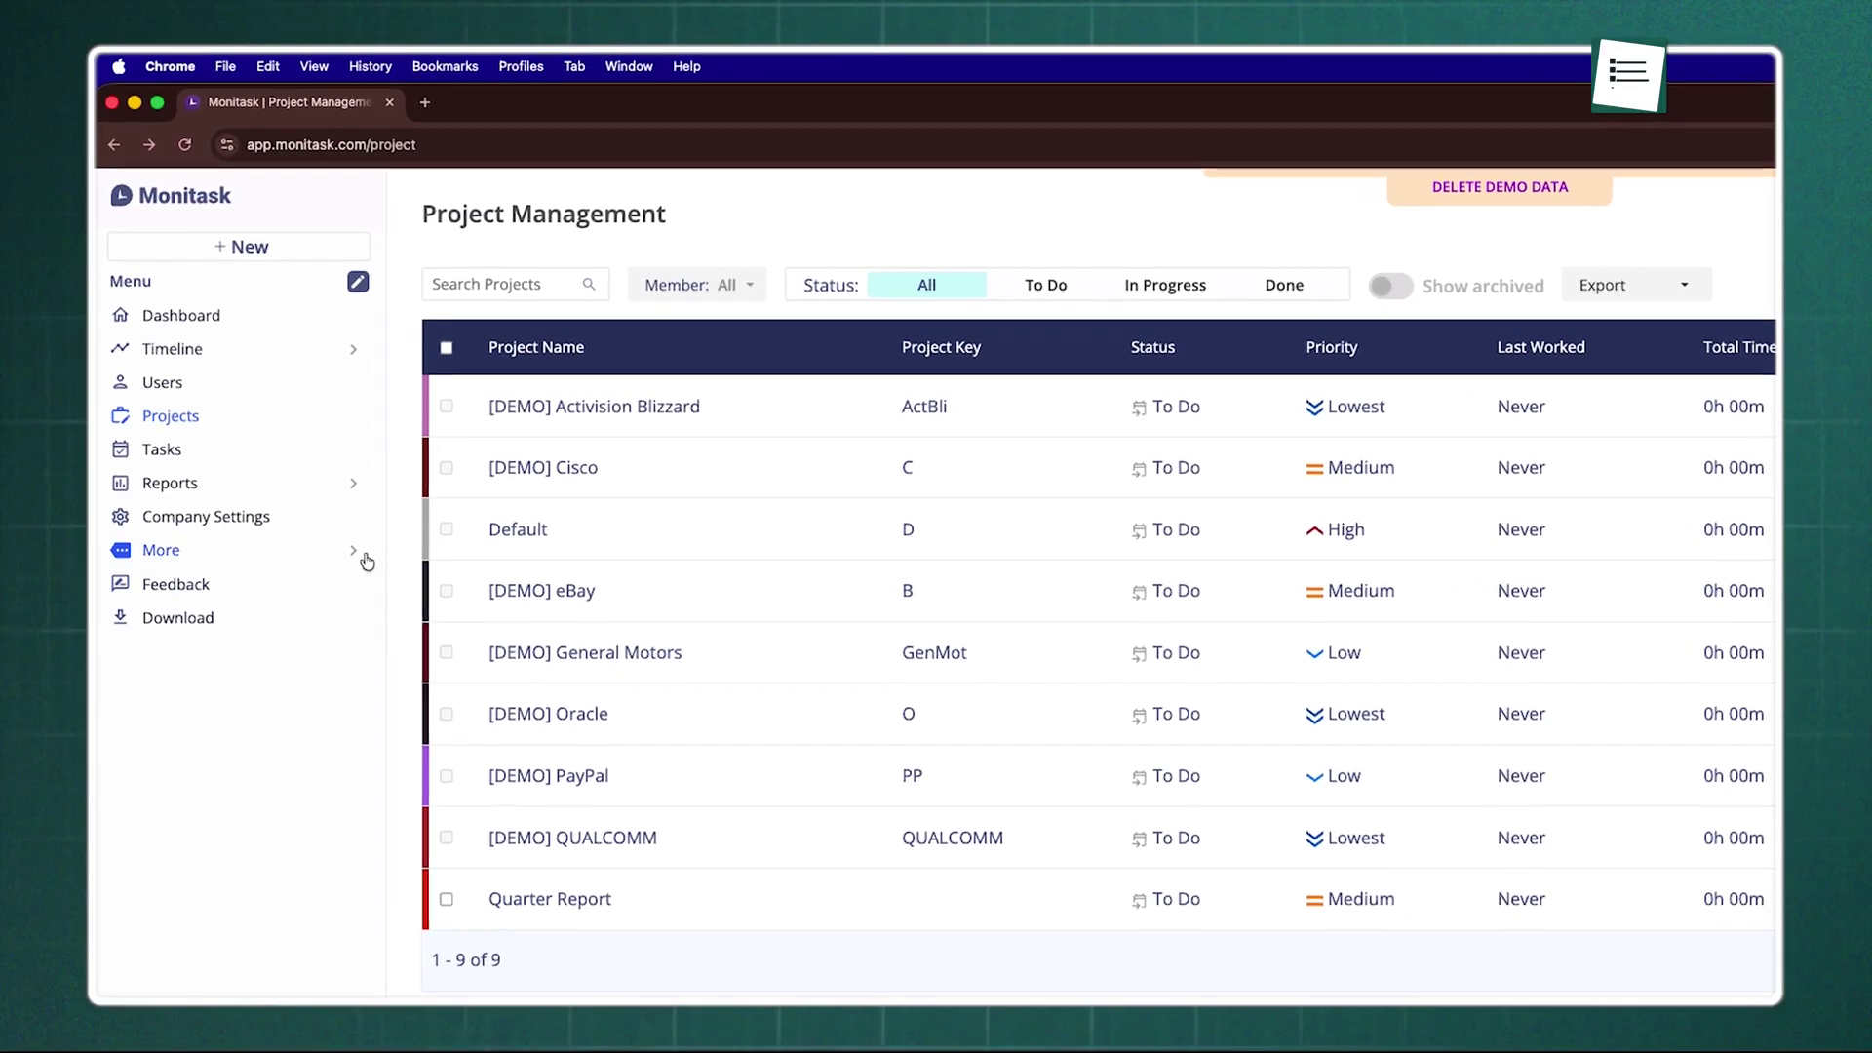
Step: Export the Monthly Stats report to CSV via More Actions
click(353, 497)
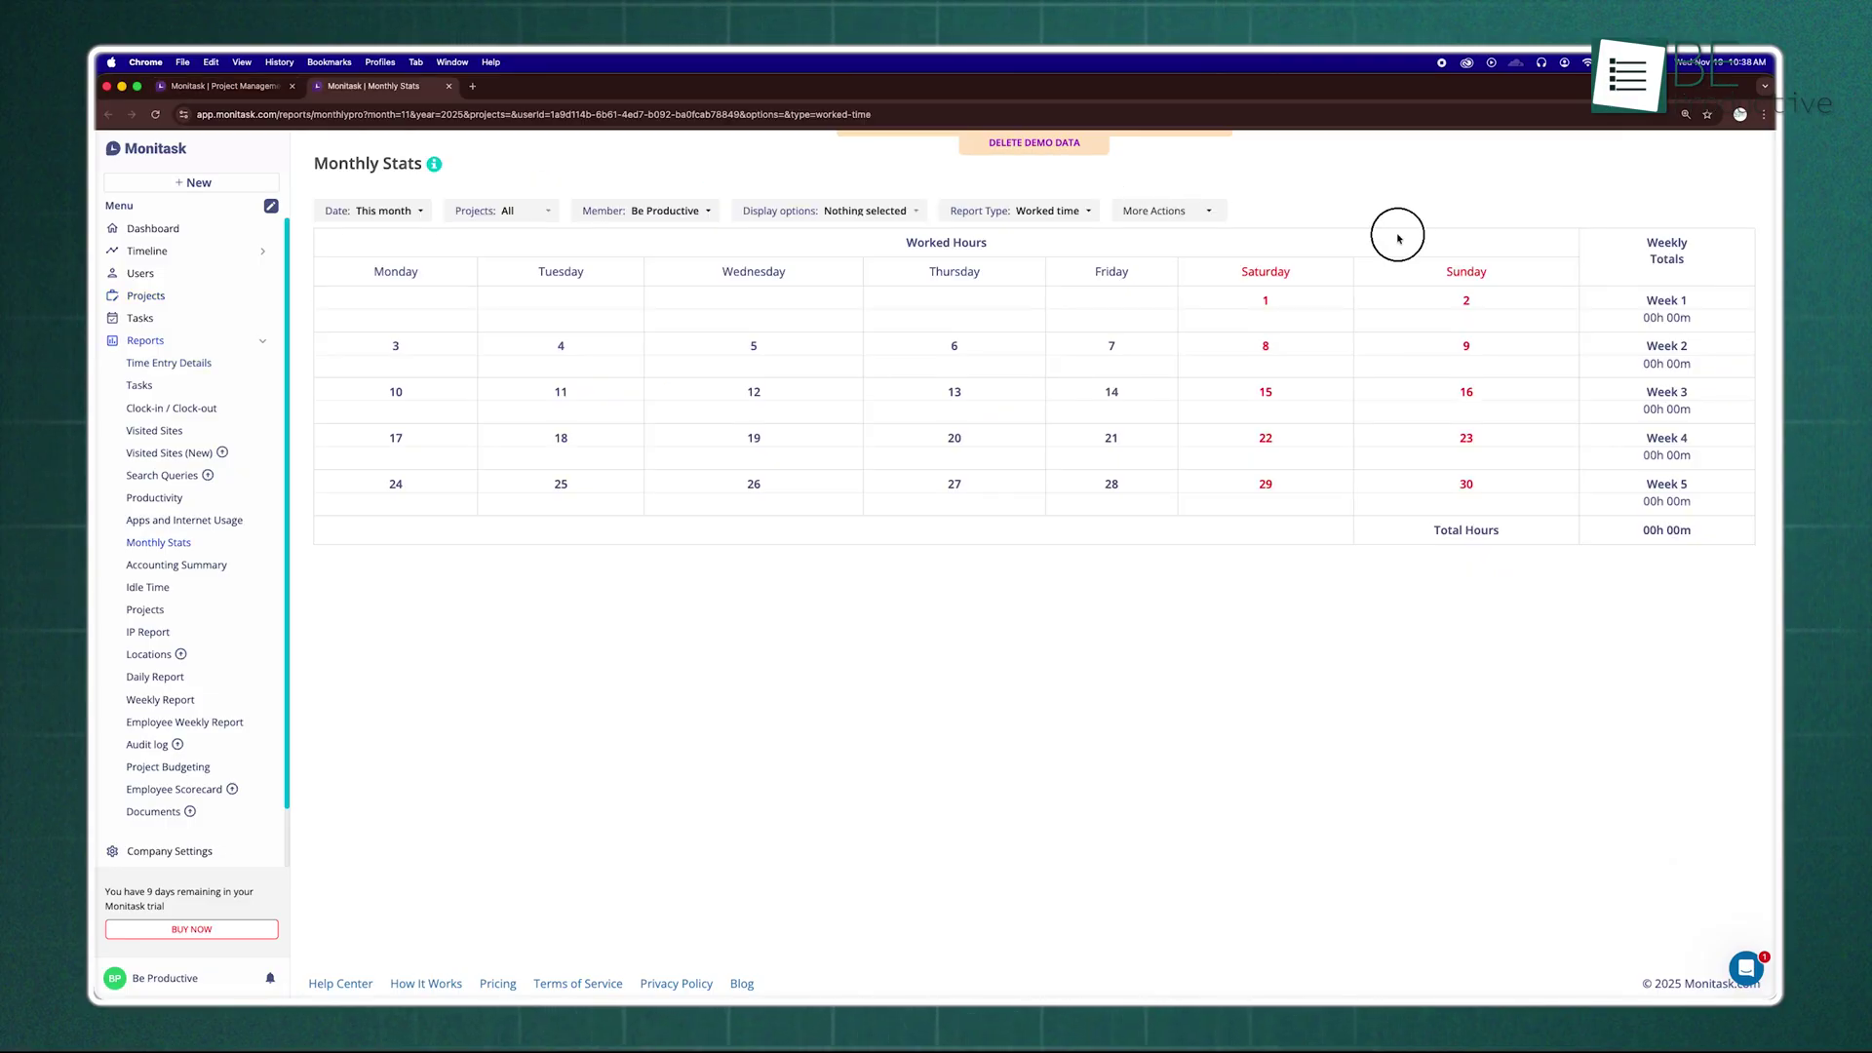
click(1211, 216)
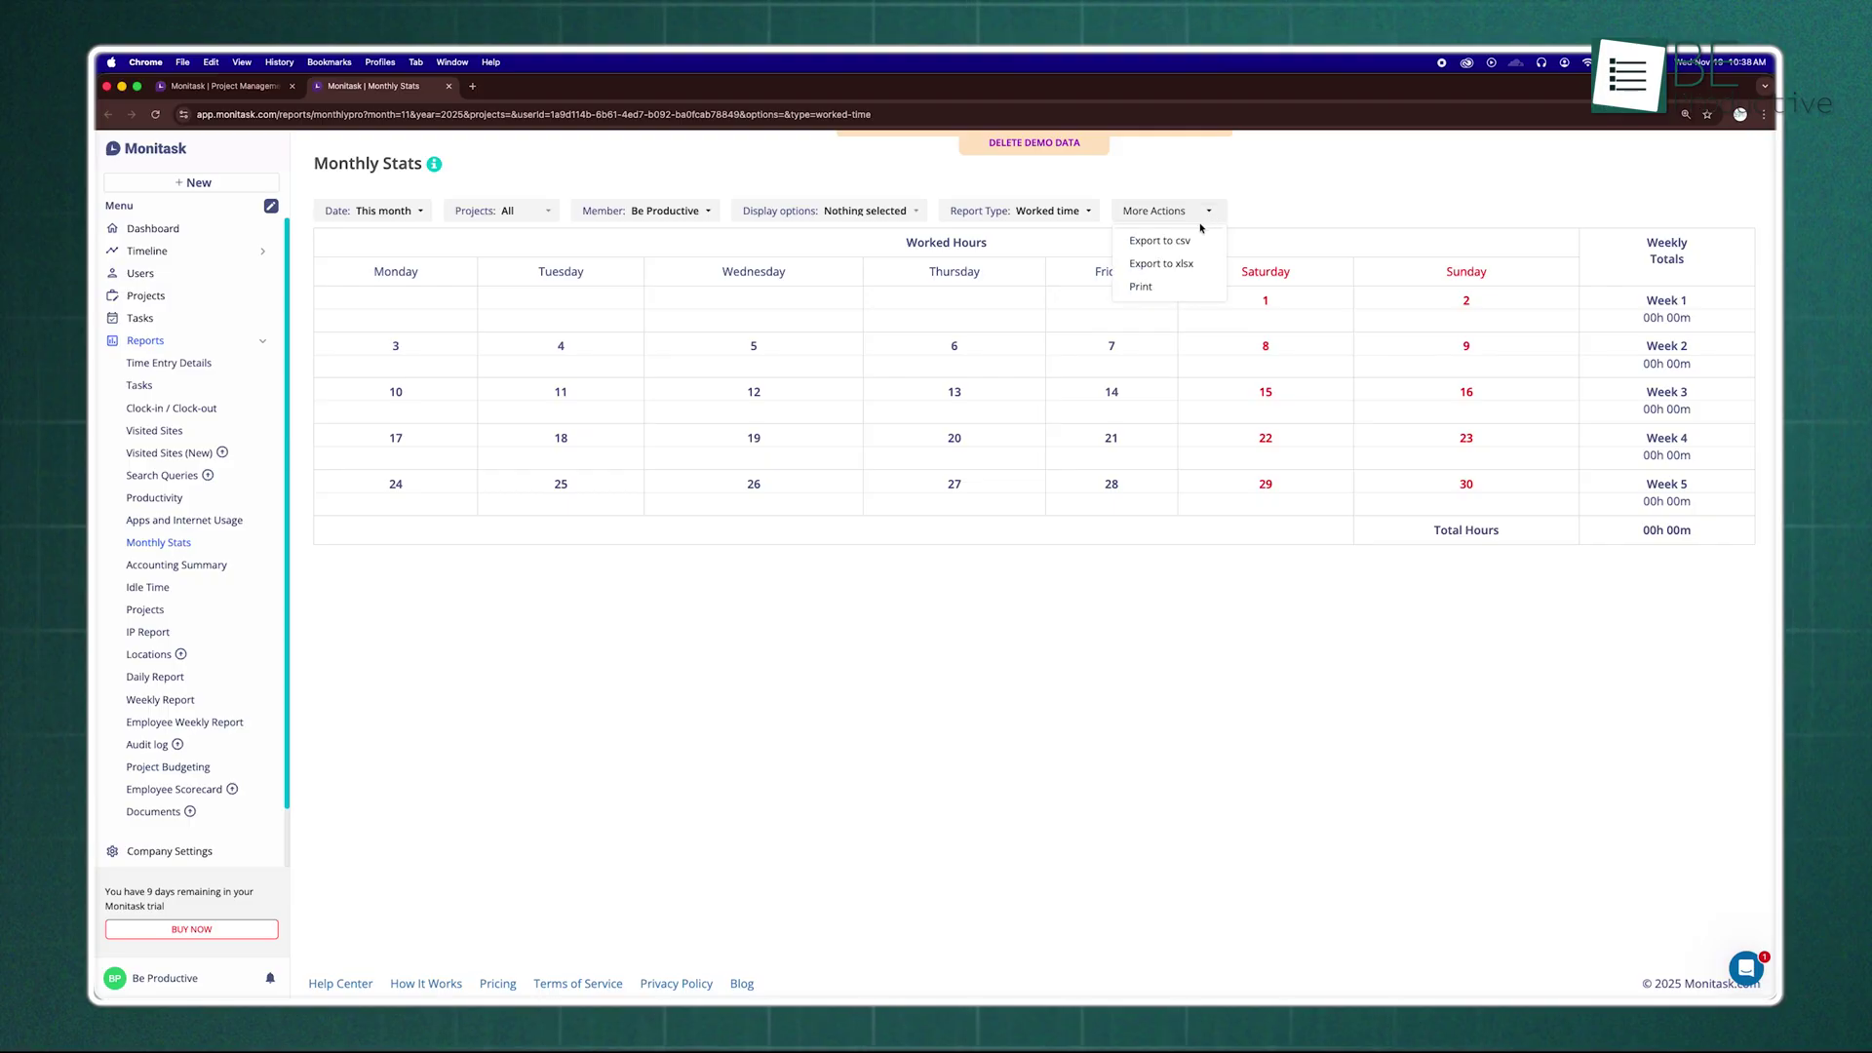
click(1185, 240)
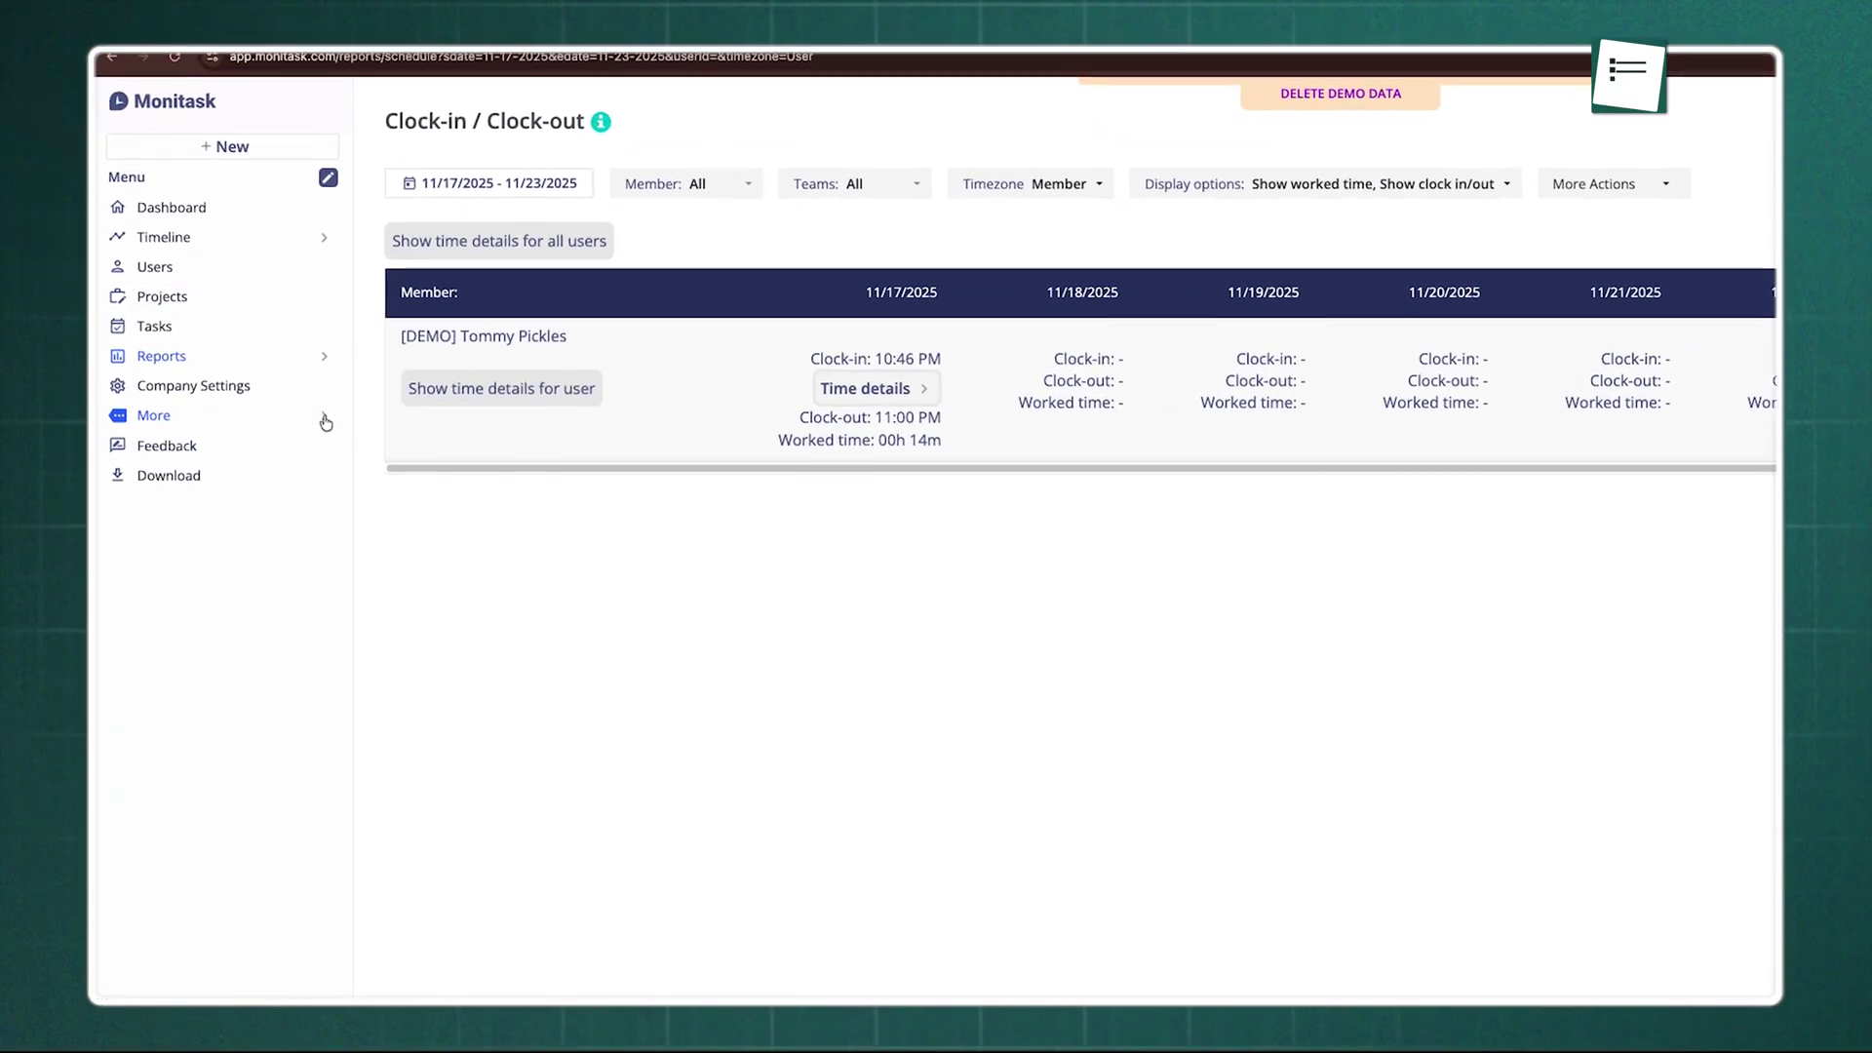
Step: Expand More, show Team Management, and reveal the Time off and Financials sections
click(310, 415)
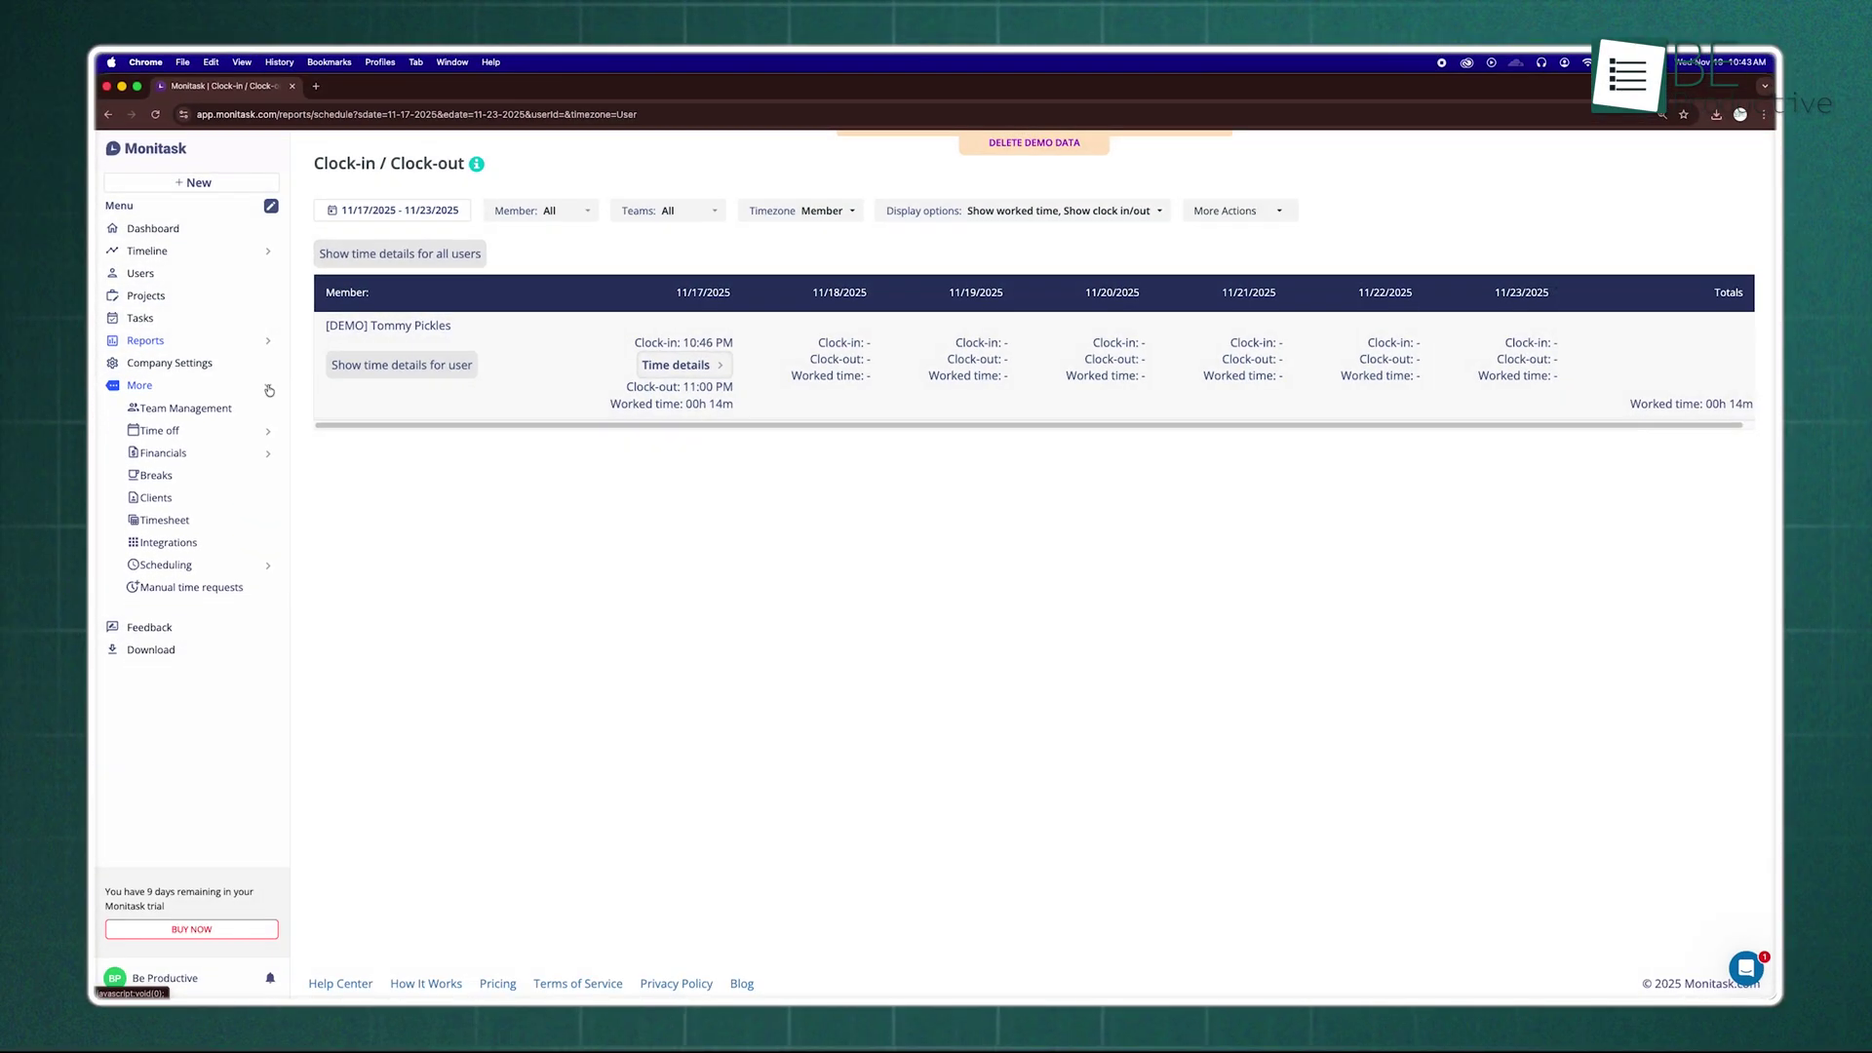
click(334, 94)
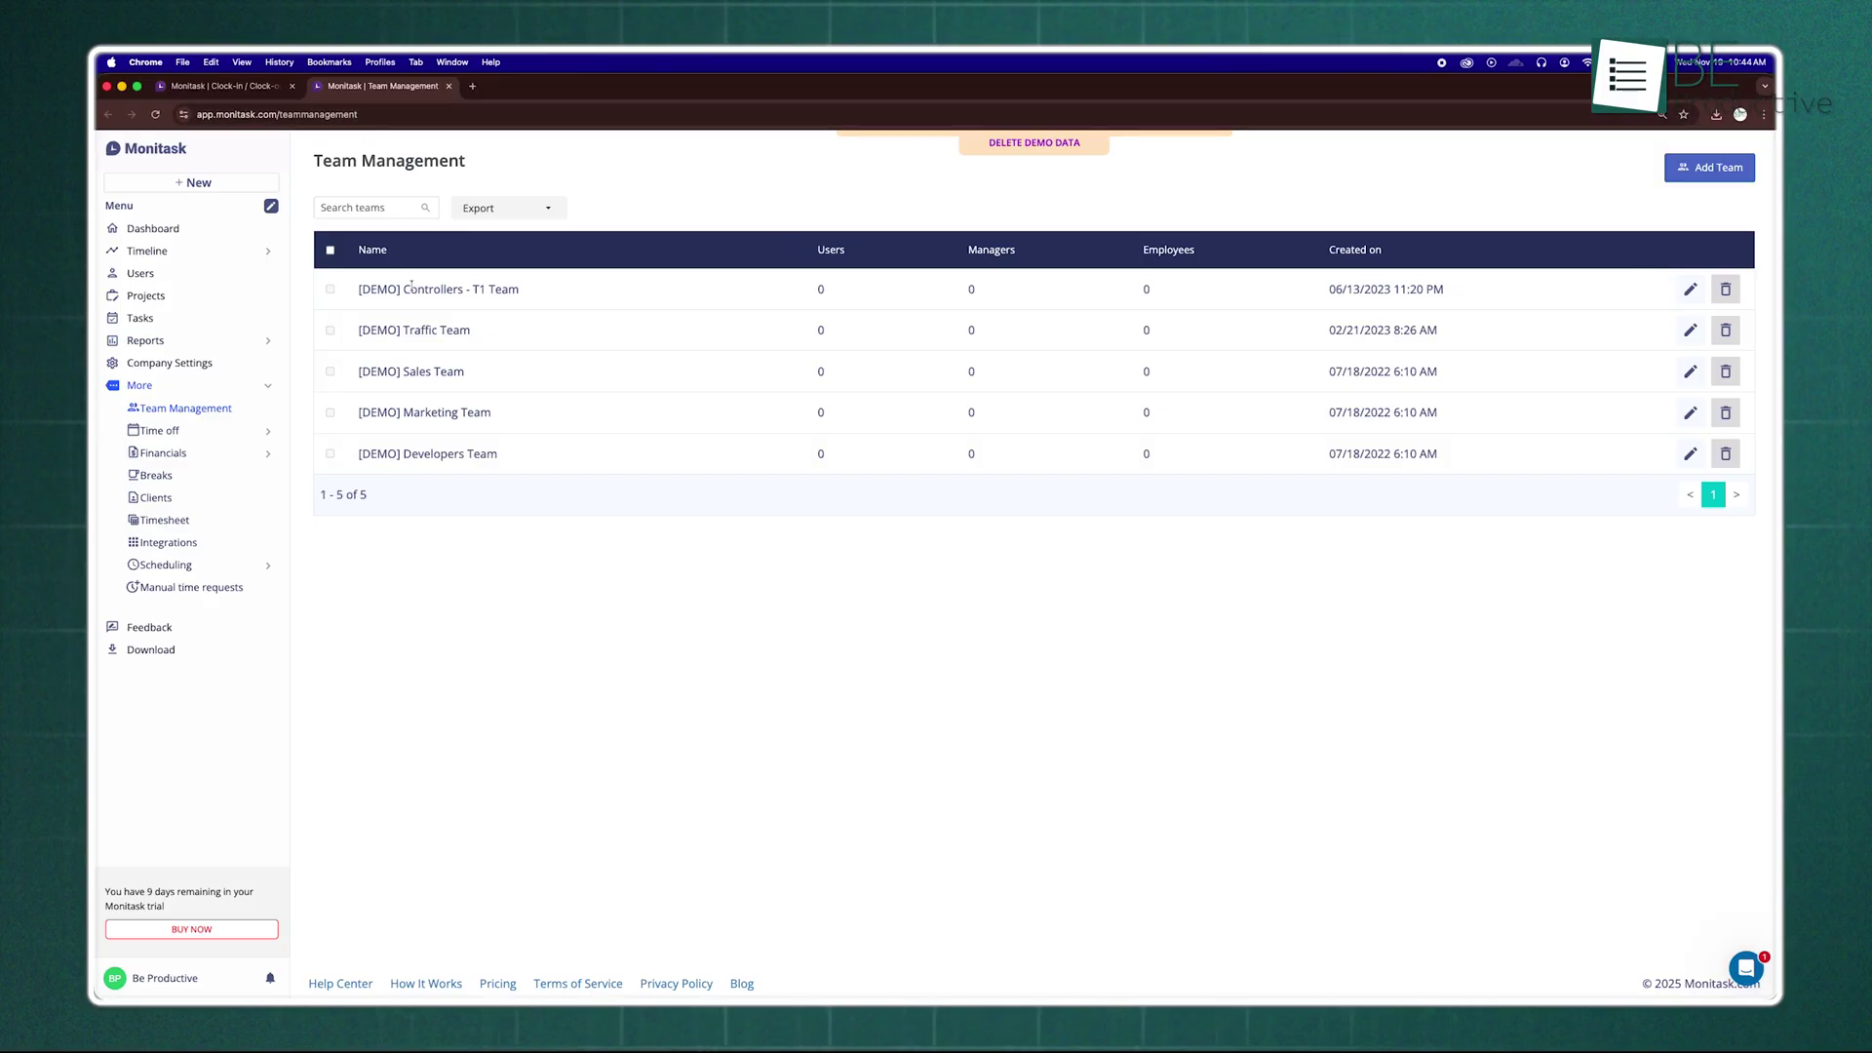
click(171, 433)
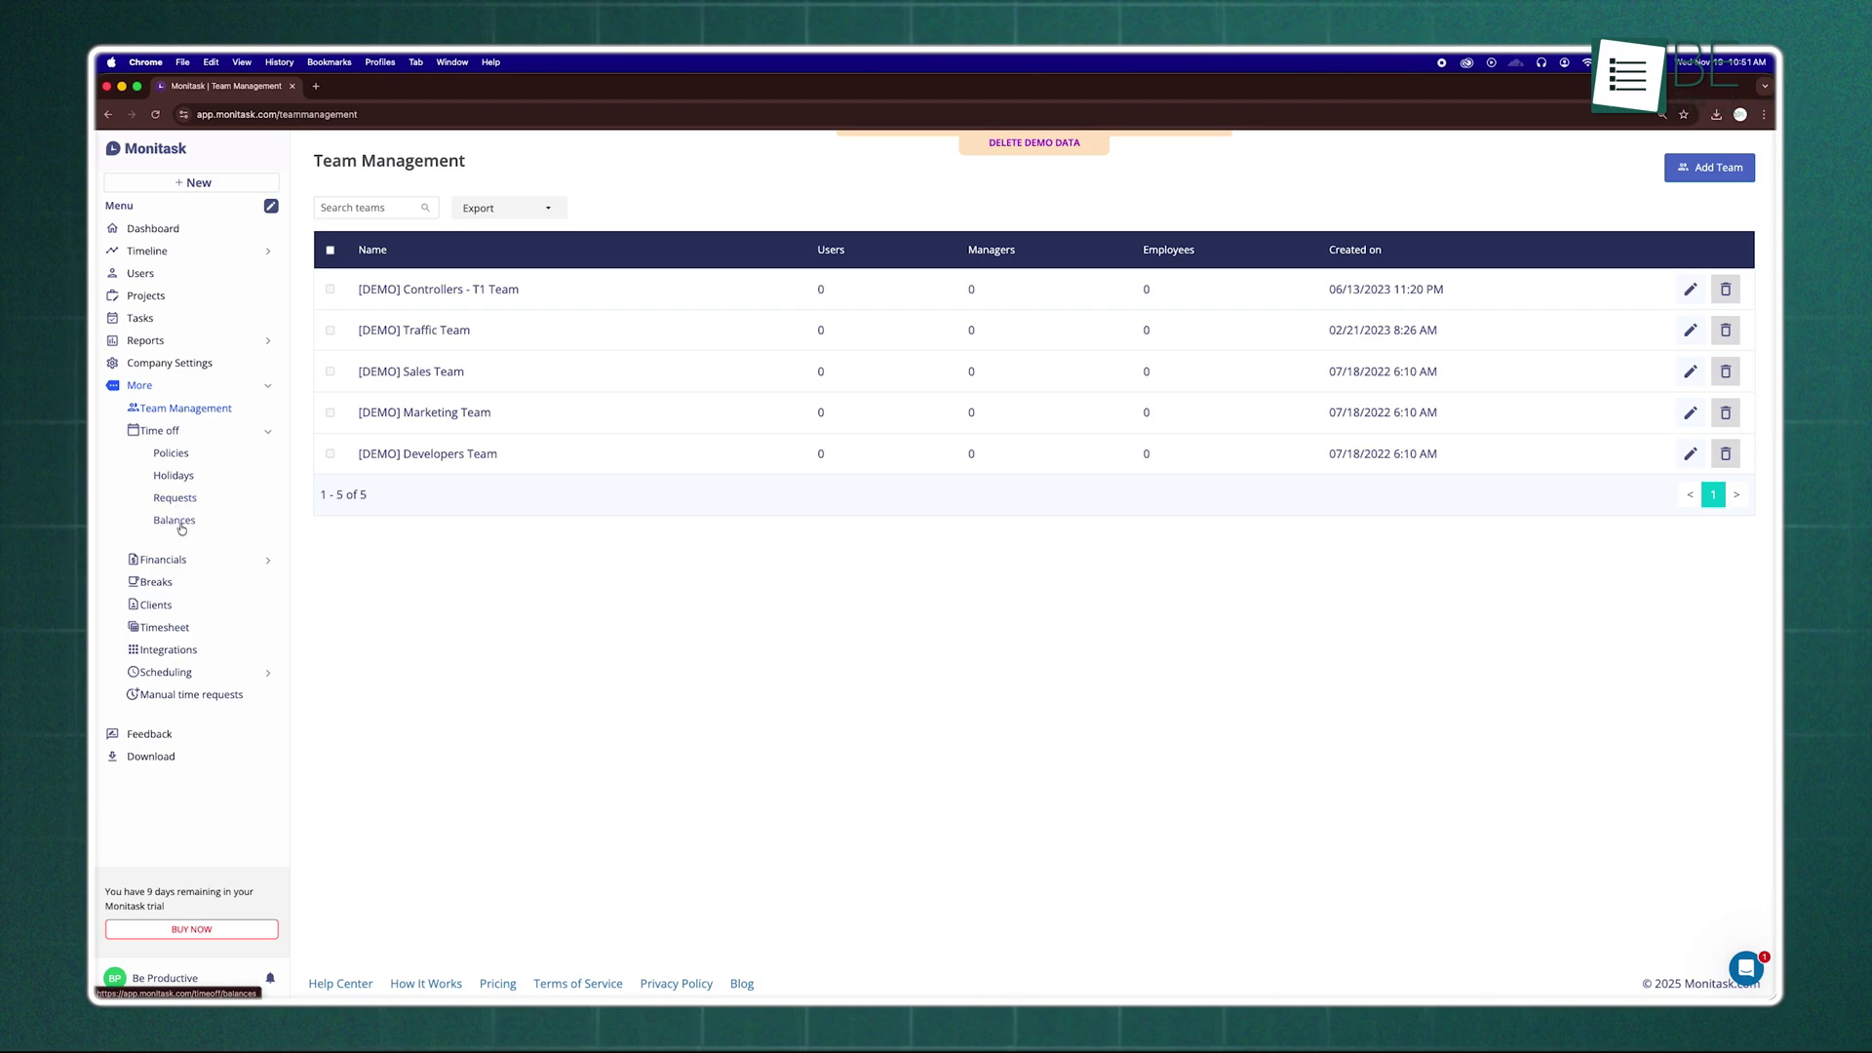
click(378, 89)
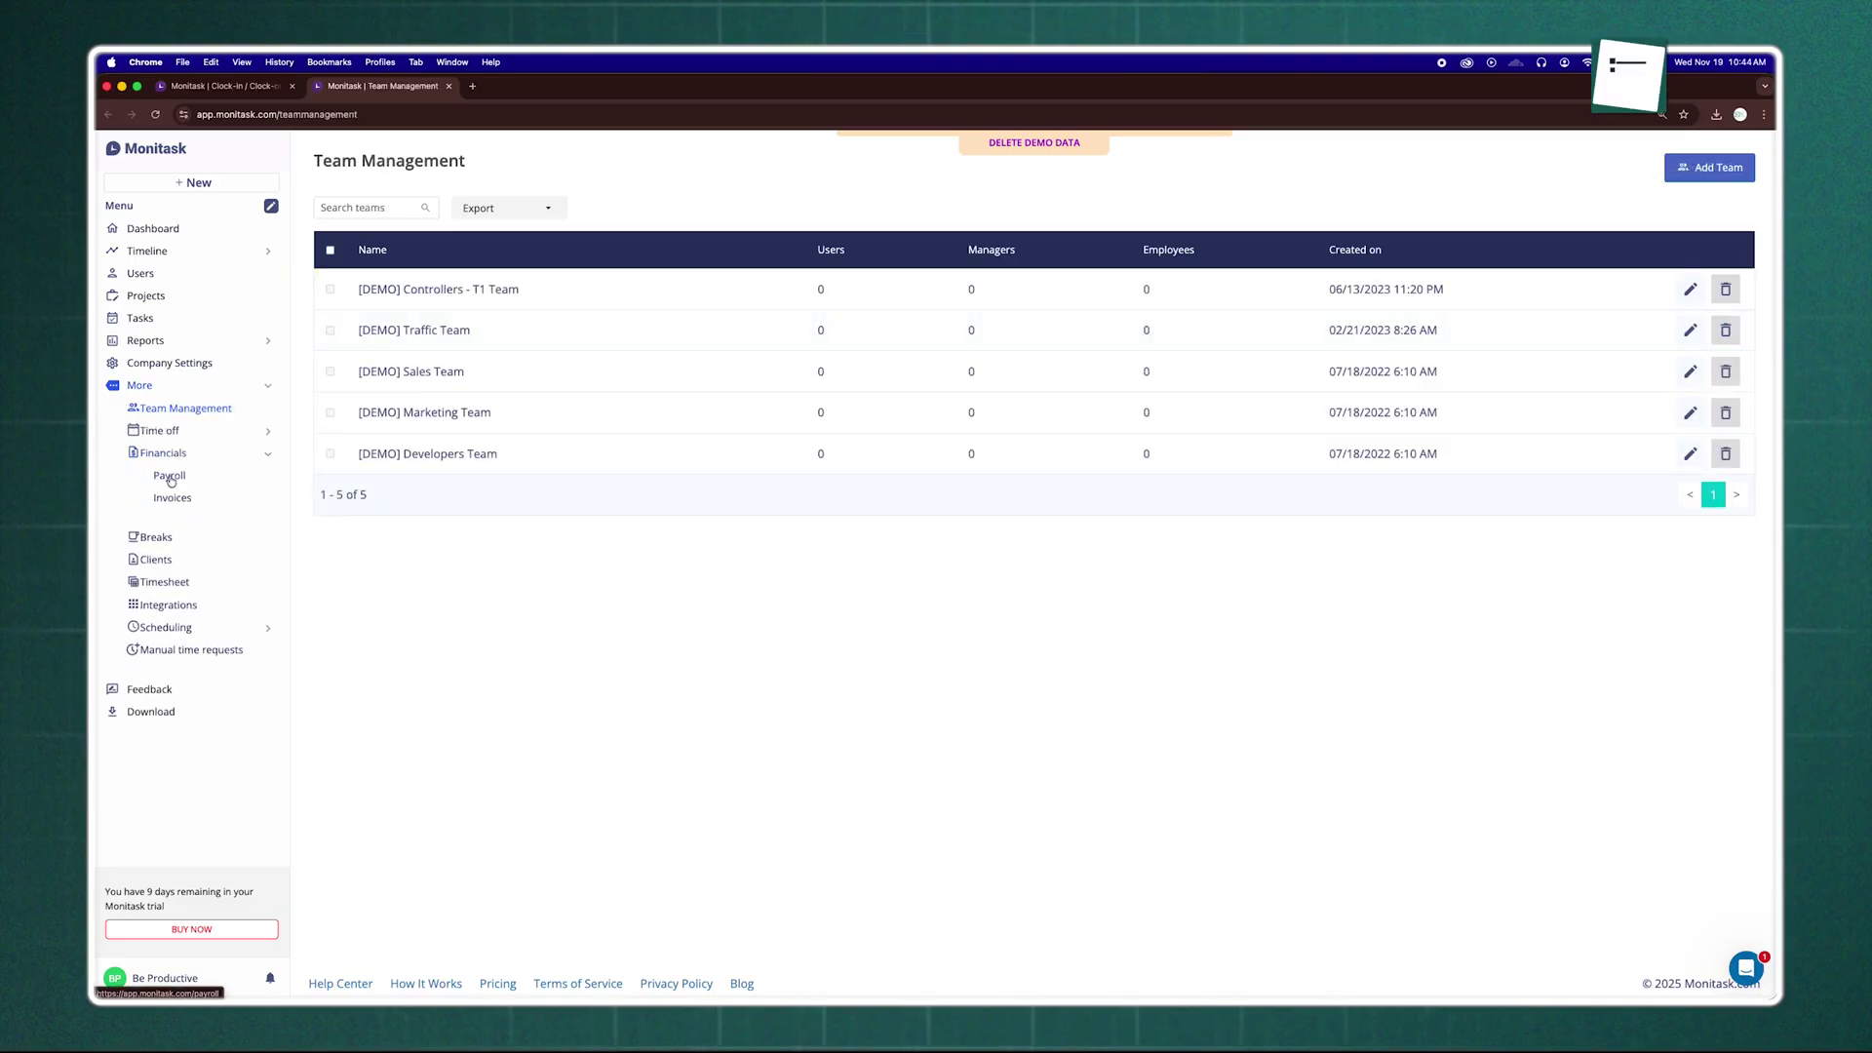
Step: Show the Payroll page with Payroll and Invoices opened in new tabs
middle_click(170, 475)
middle_click(172, 499)
click(549, 88)
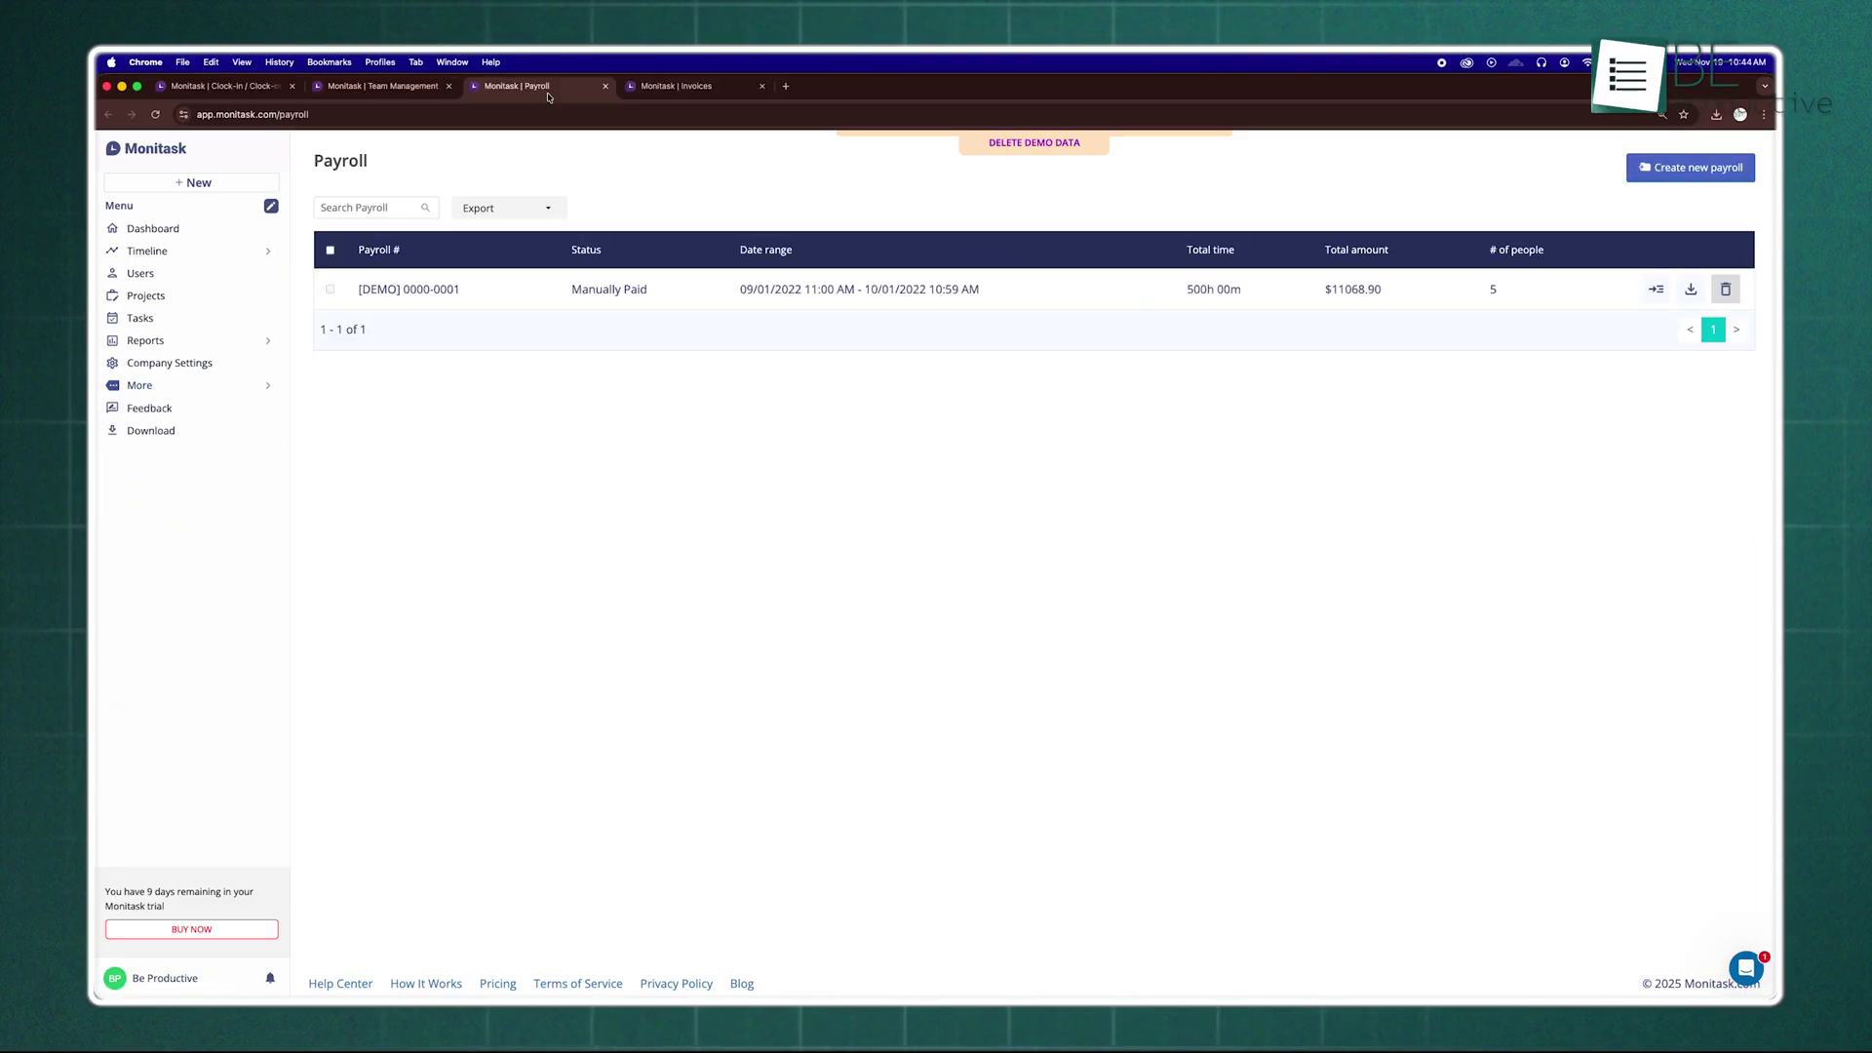
Step: View the Invoices list, then browse Clients, weekly Timesheets and Manual time requests
click(689, 88)
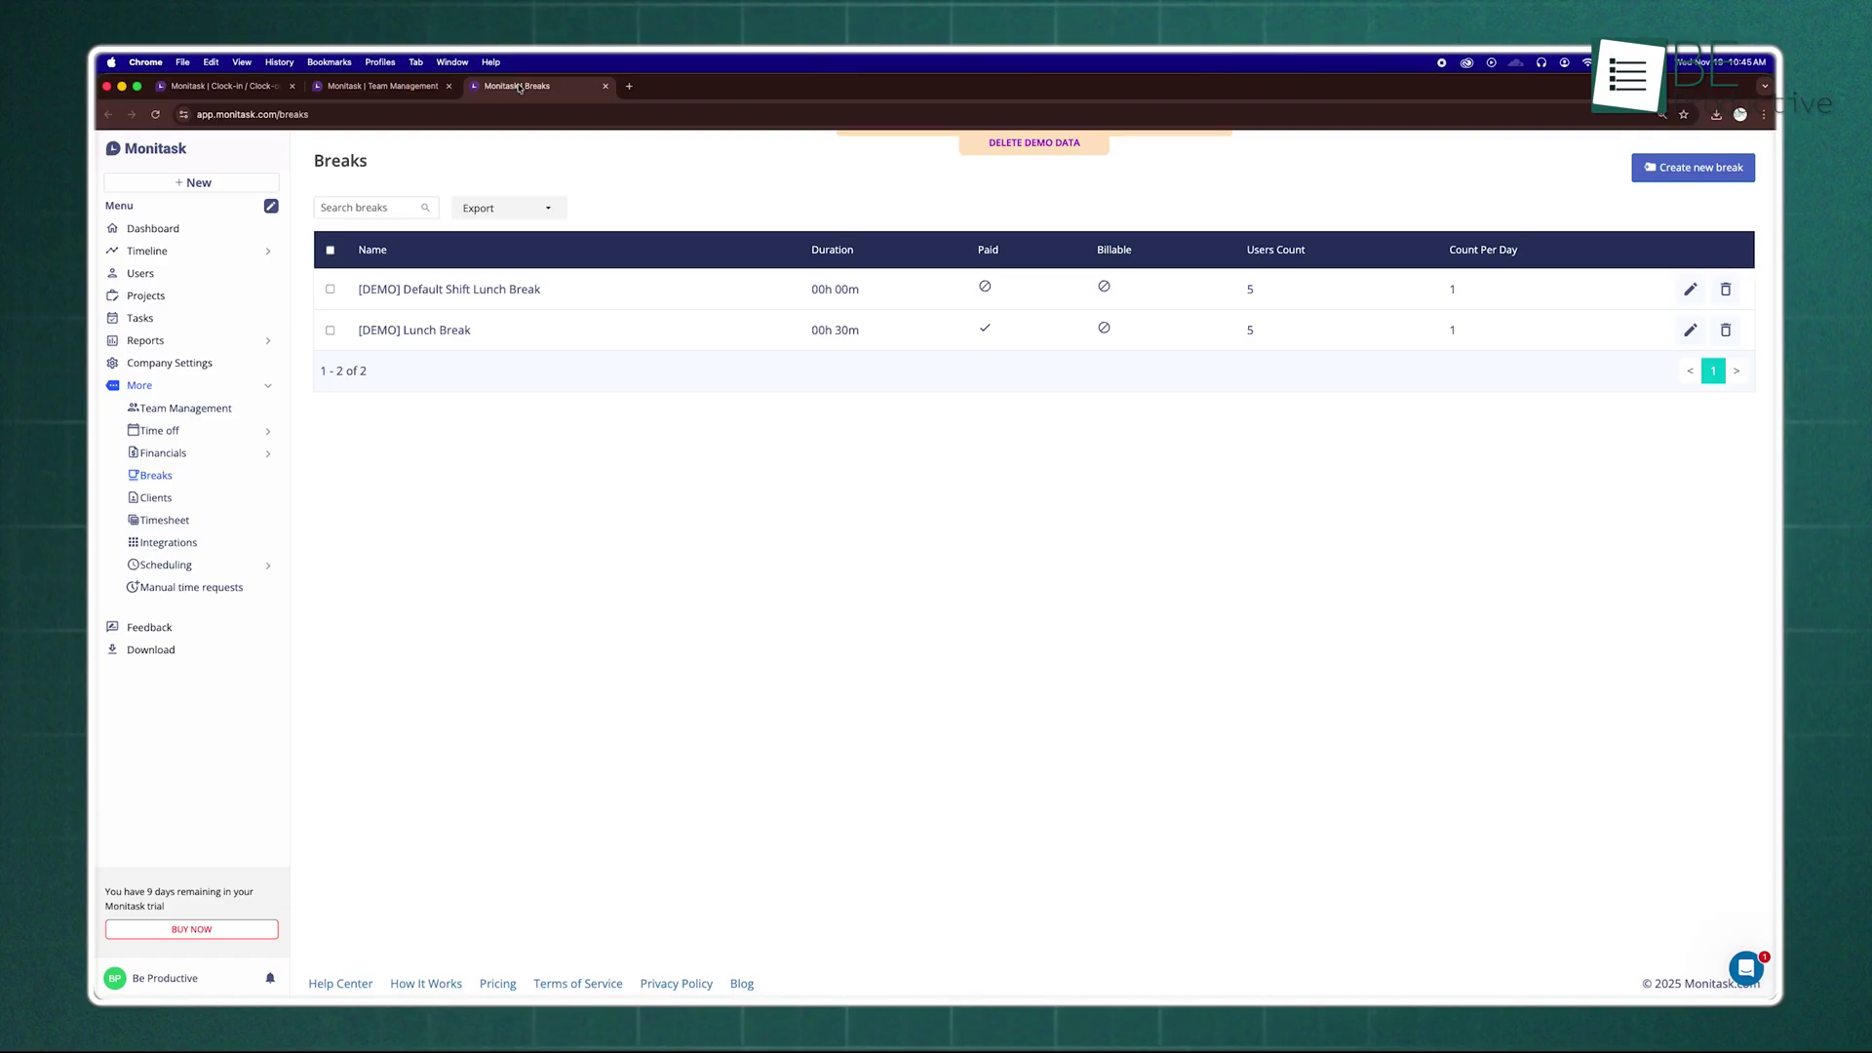
click(172, 500)
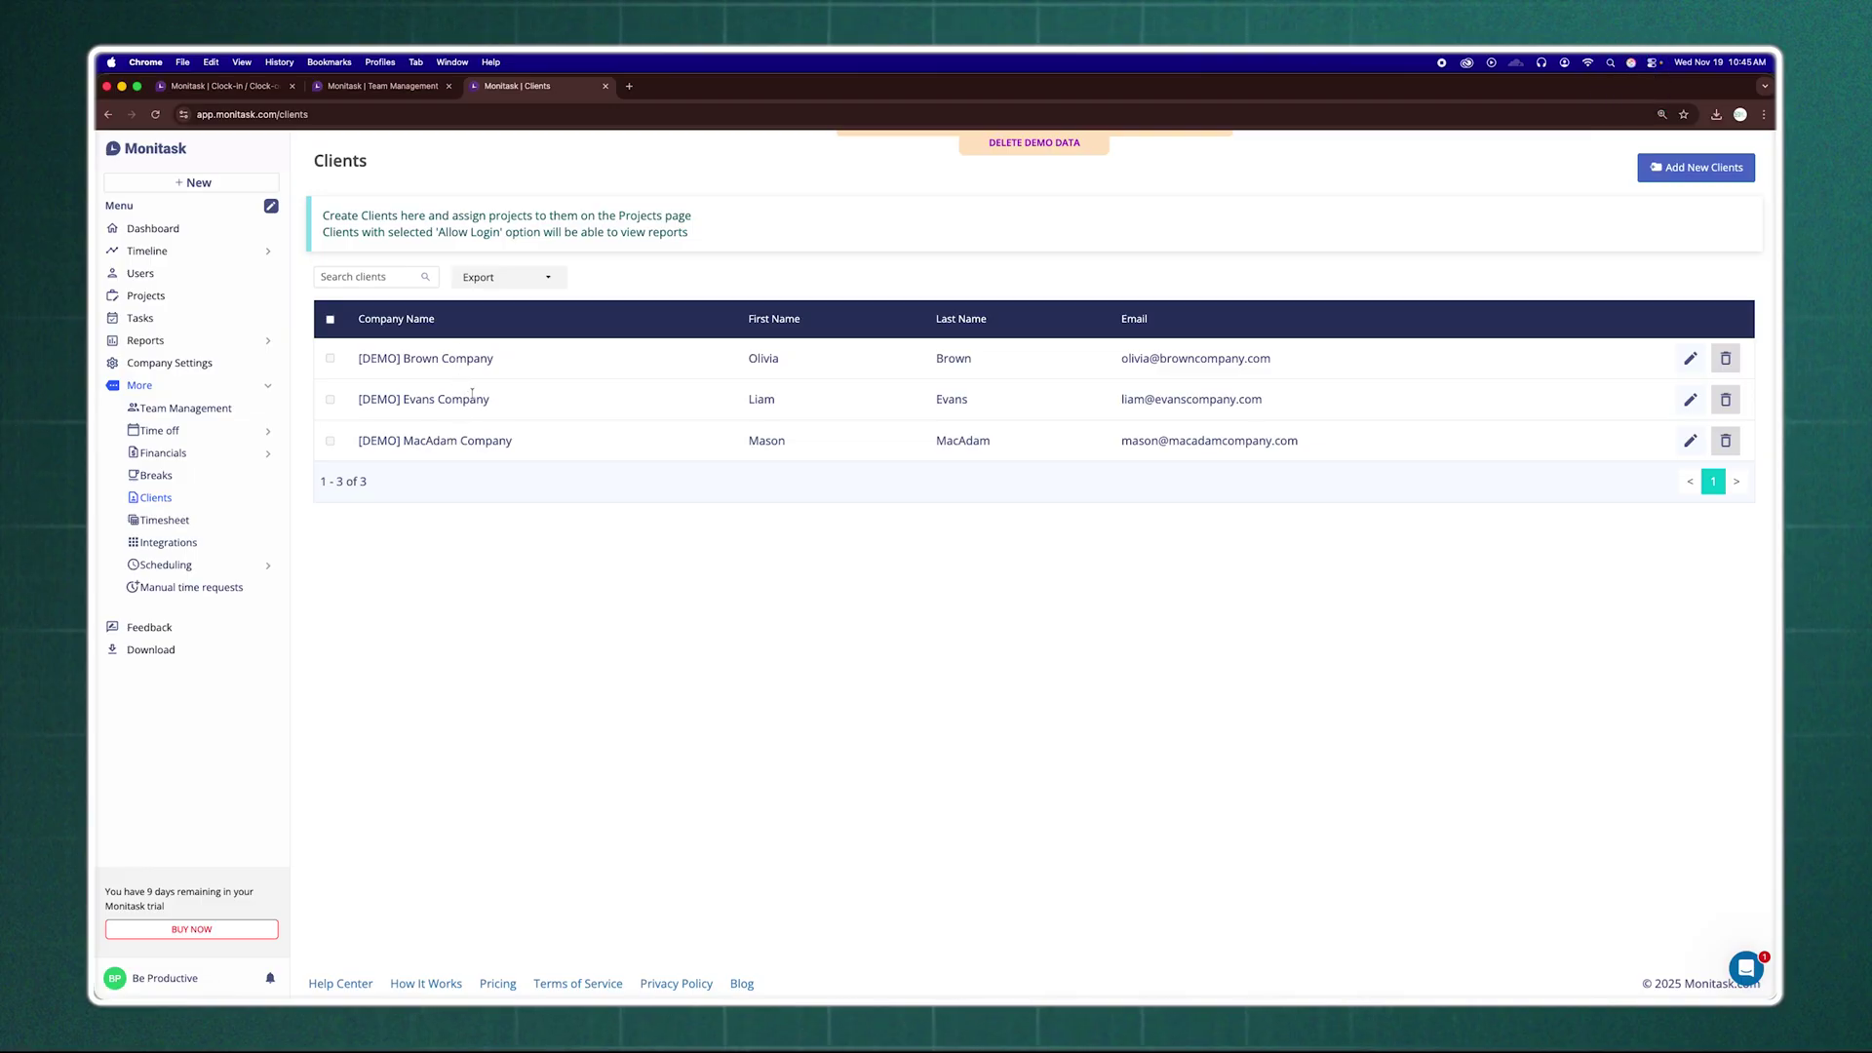
click(164, 519)
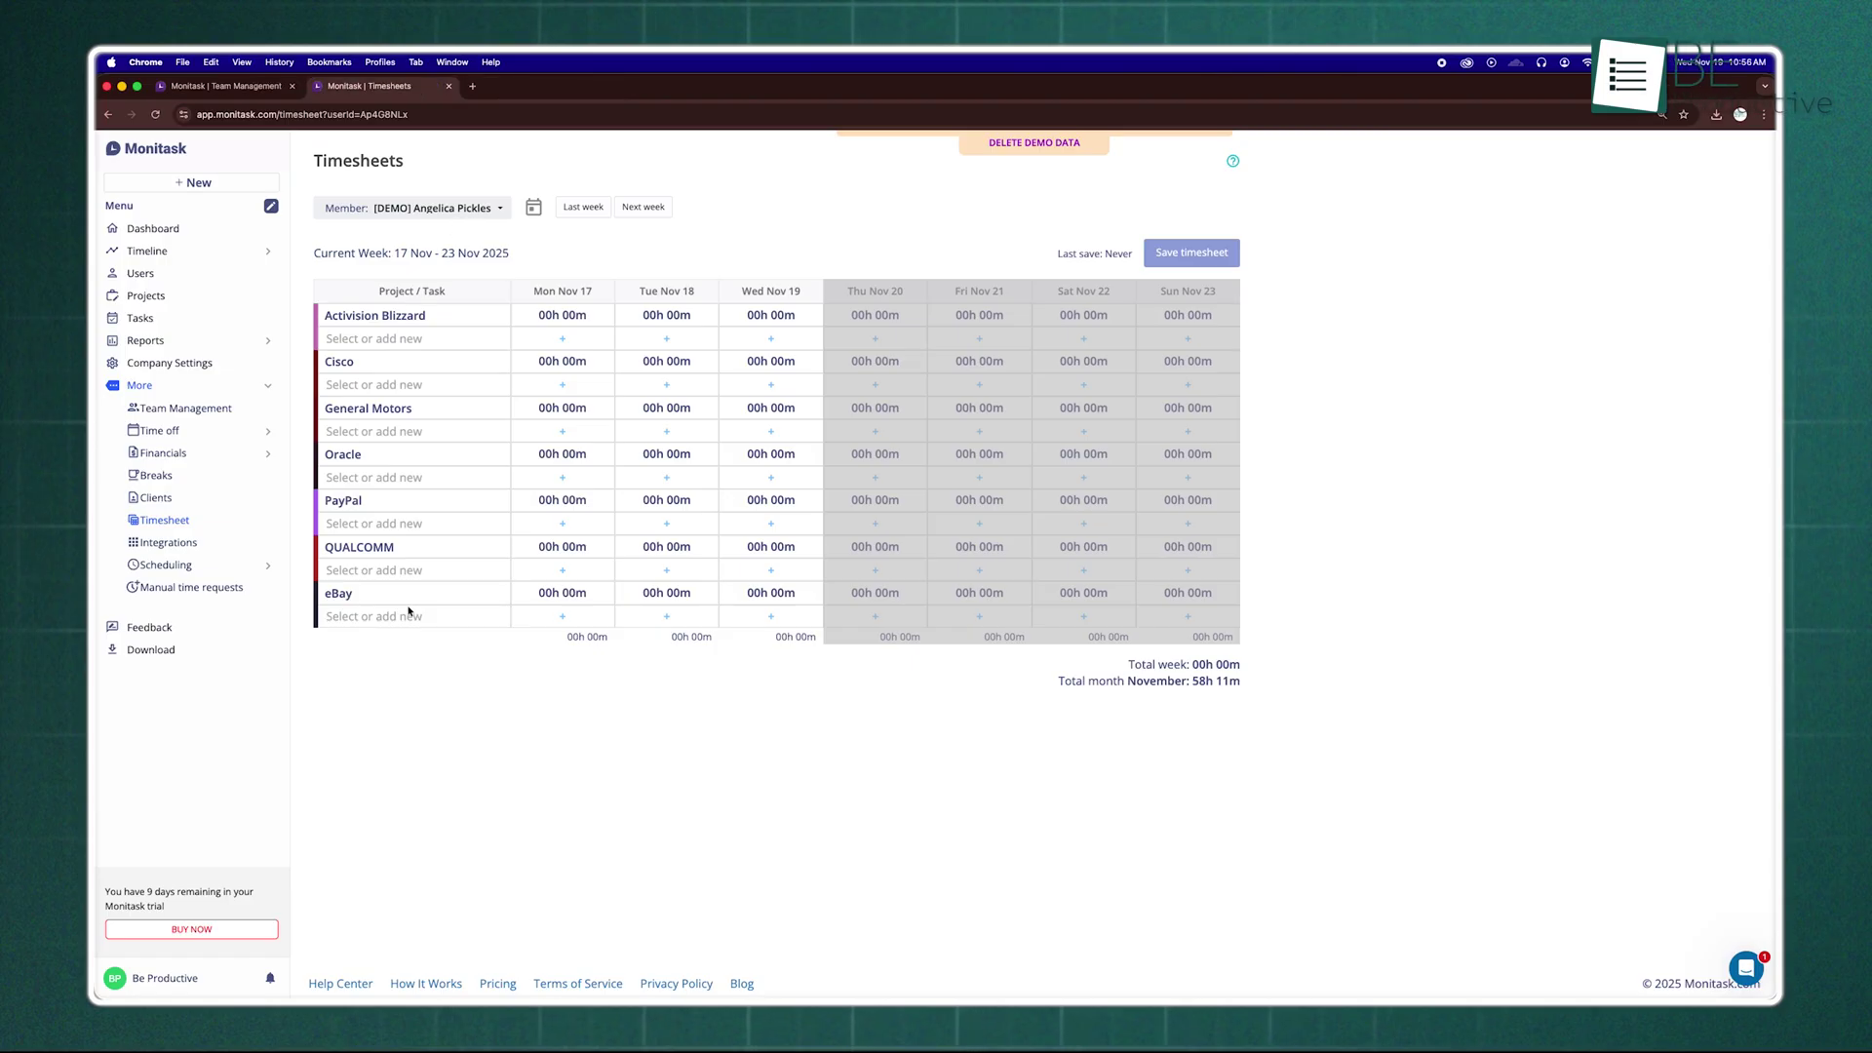
click(226, 588)
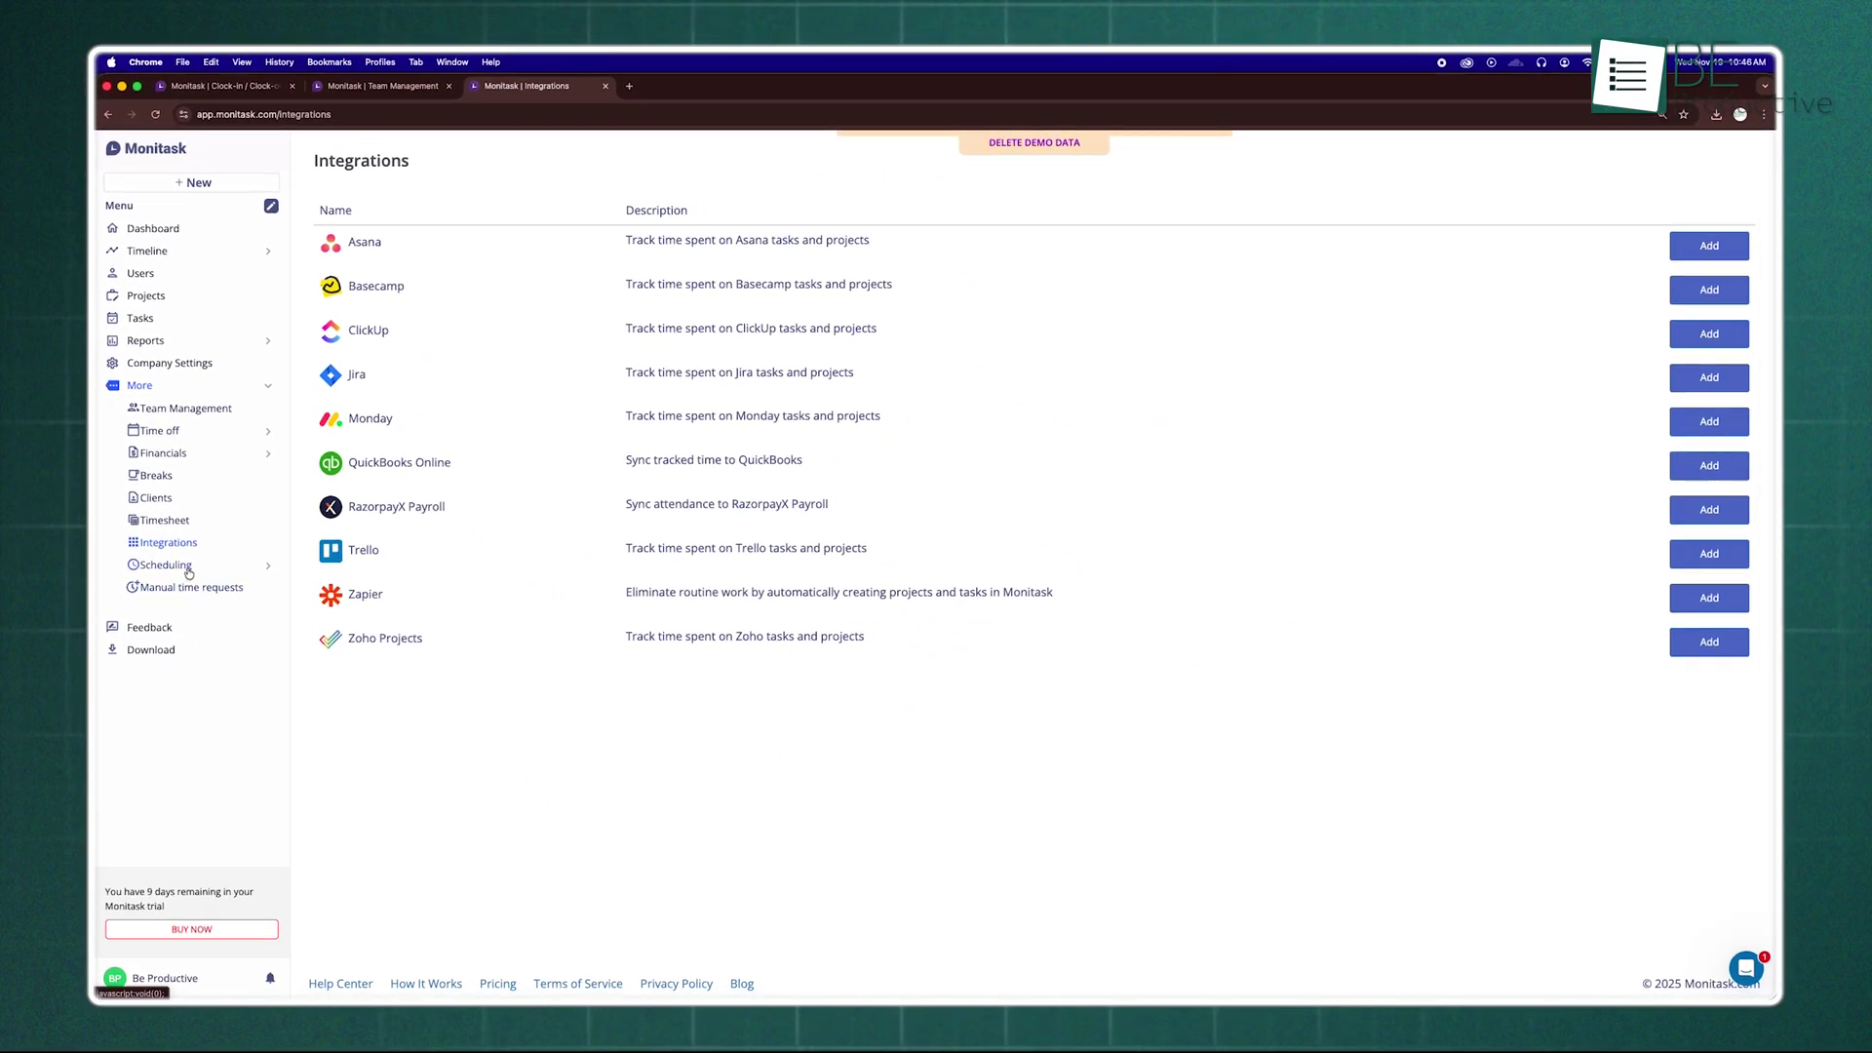
Step: Expand Scheduling and show the weekly Employee shifts schedule
click(187, 573)
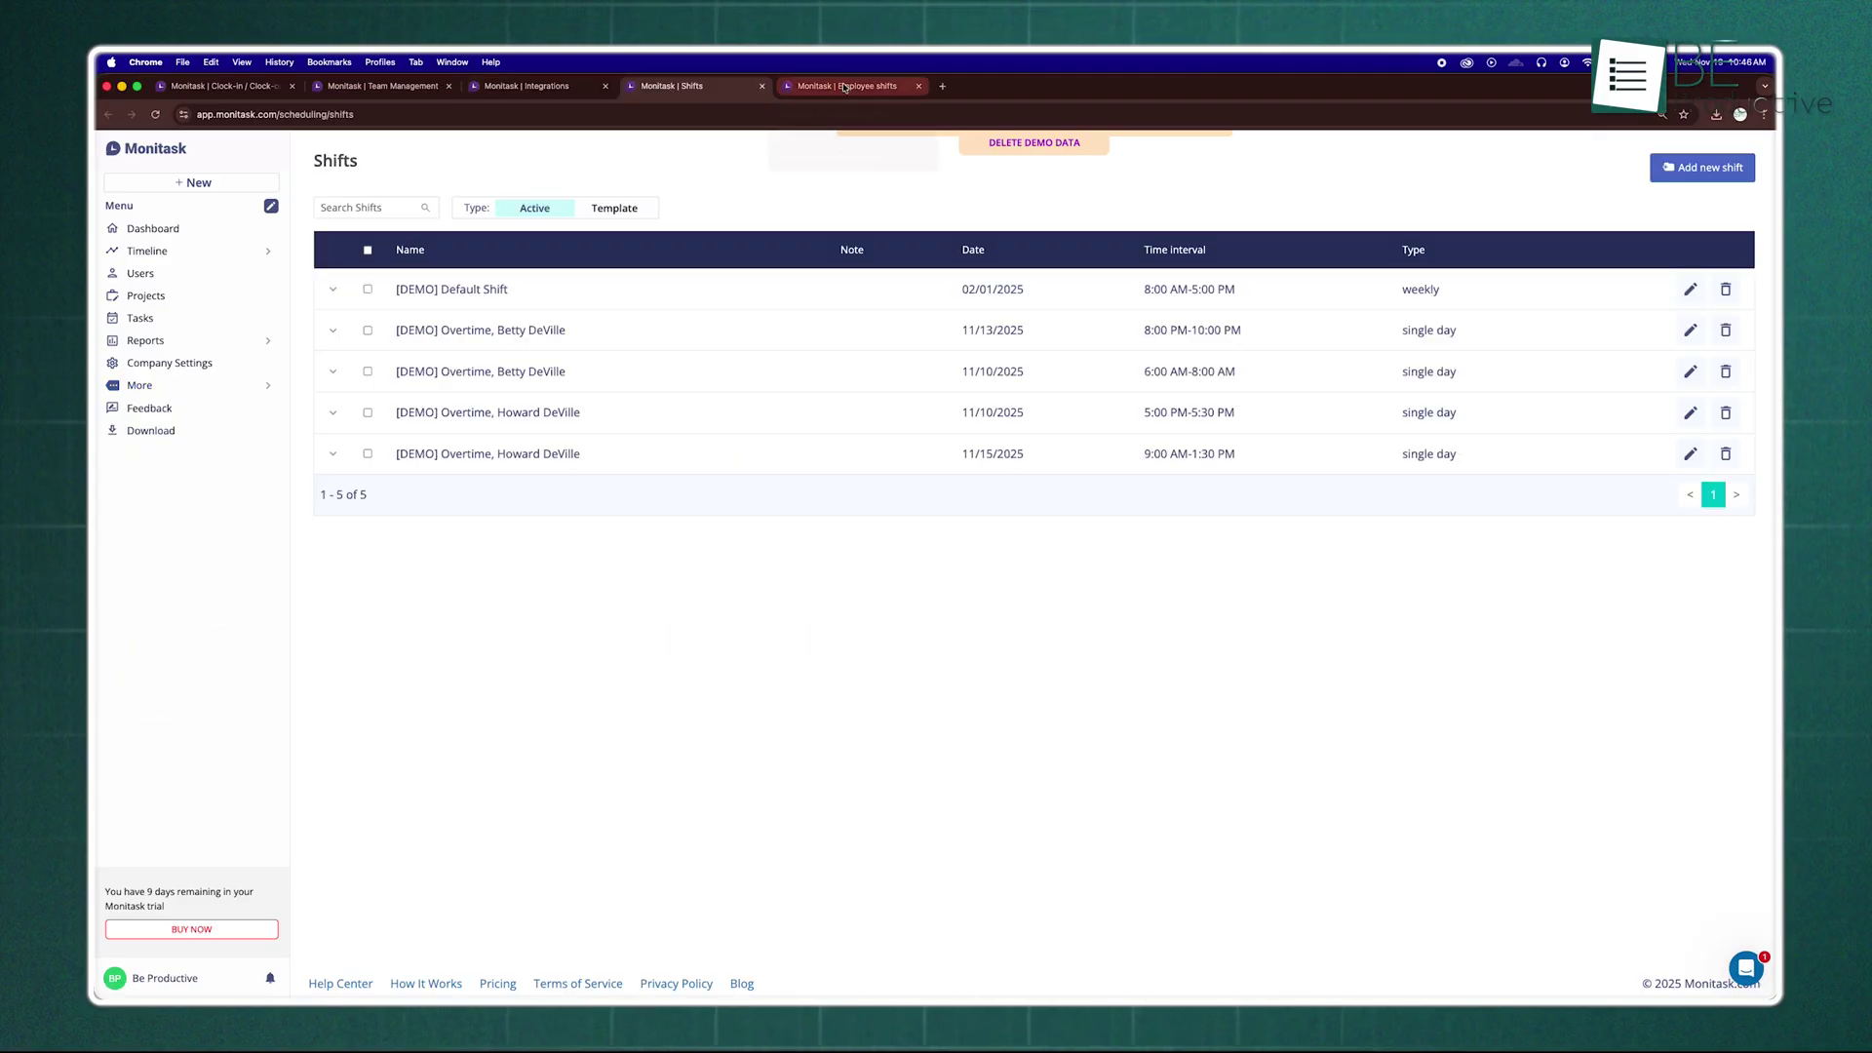
click(844, 87)
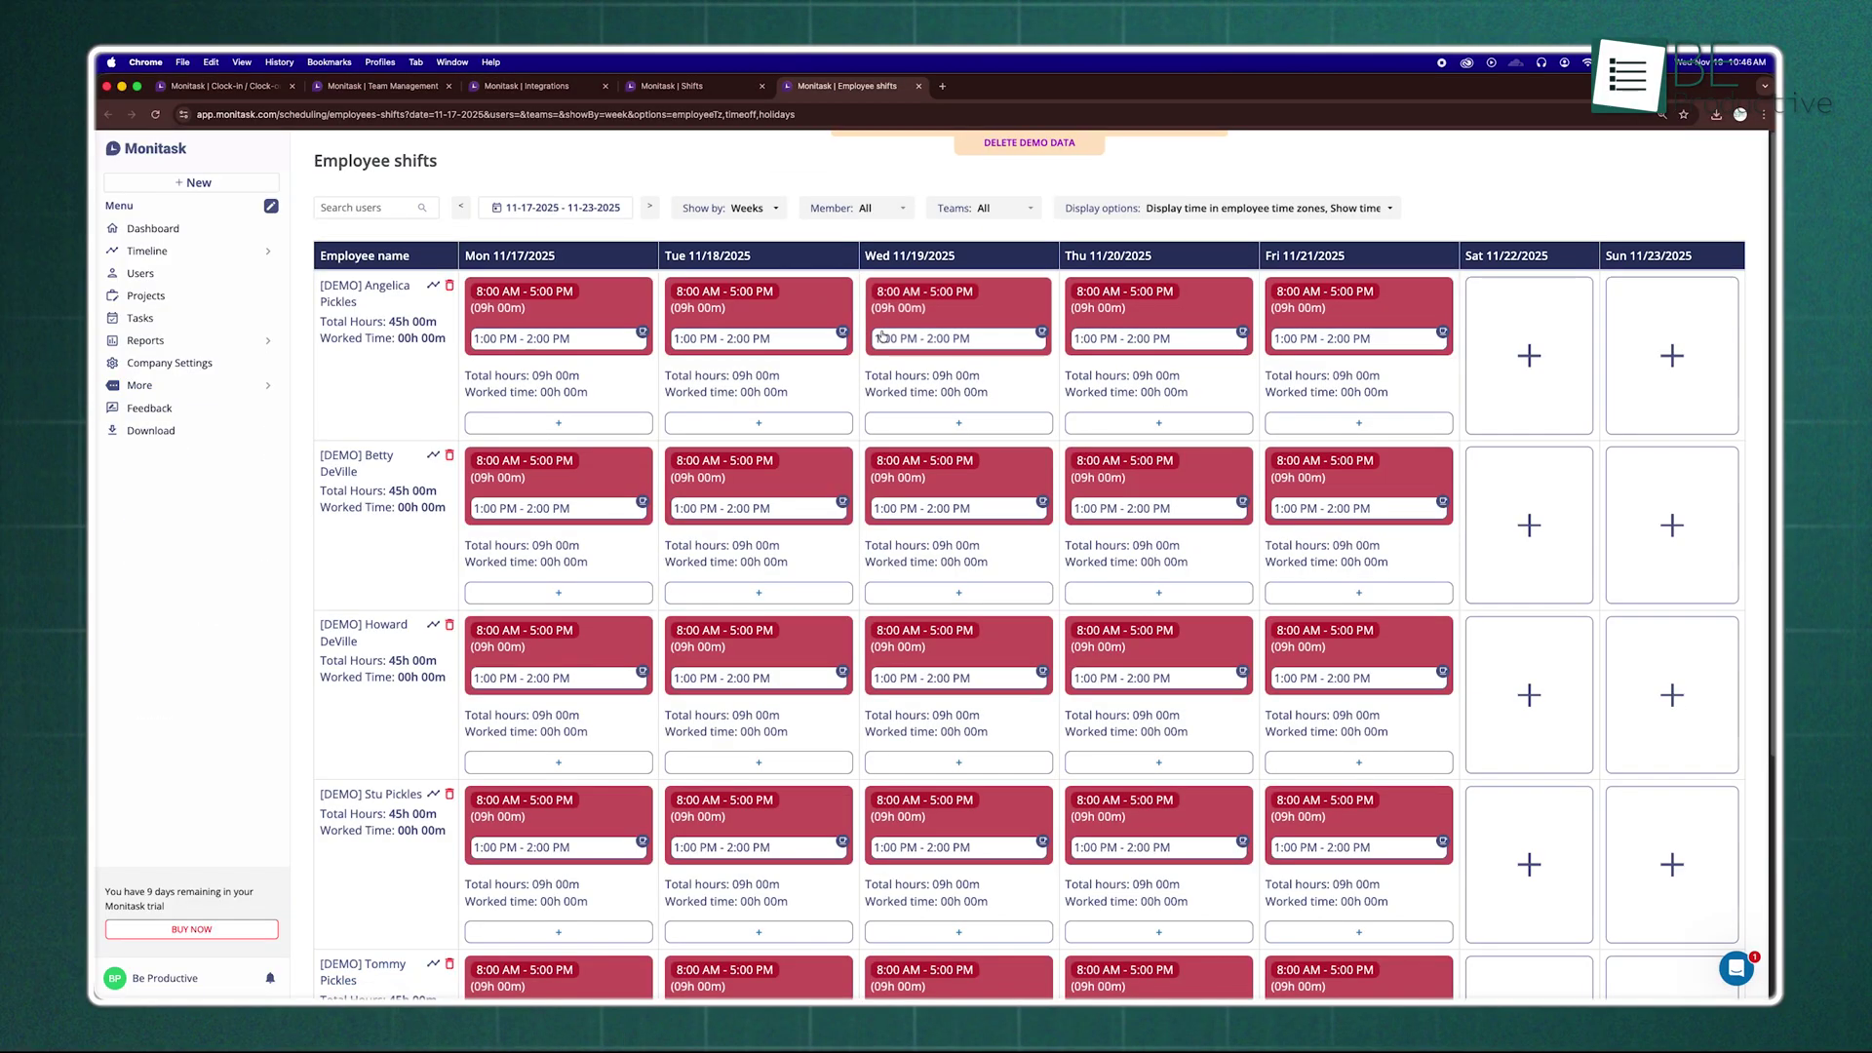